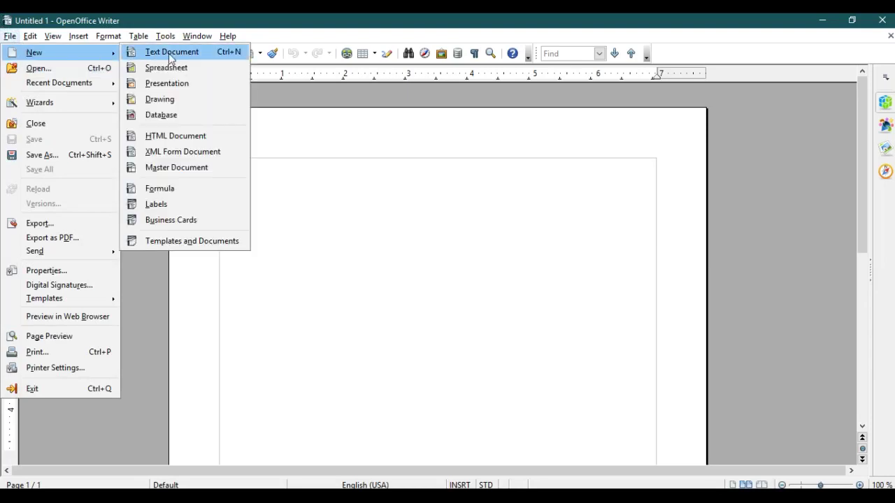
# - Open the existing STUDENTS DETAIL database from the Database Wizard's recently used list
pyautogui.click(170, 116)
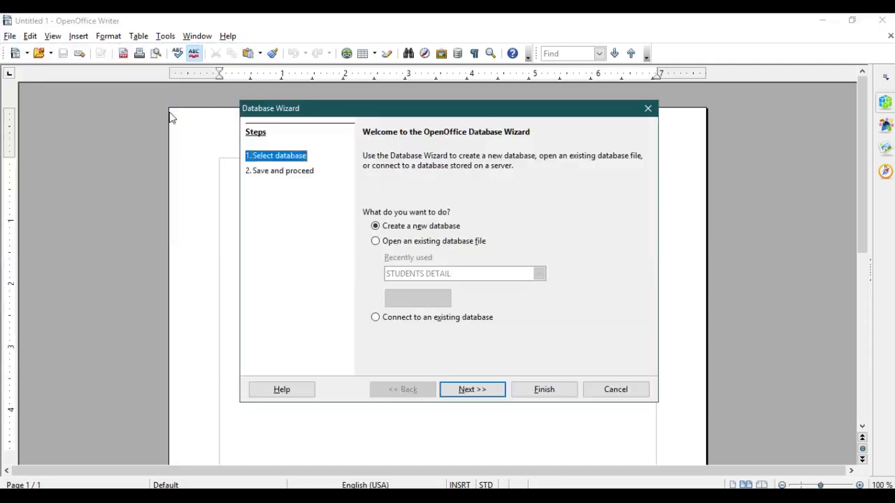
pyautogui.click(376, 241)
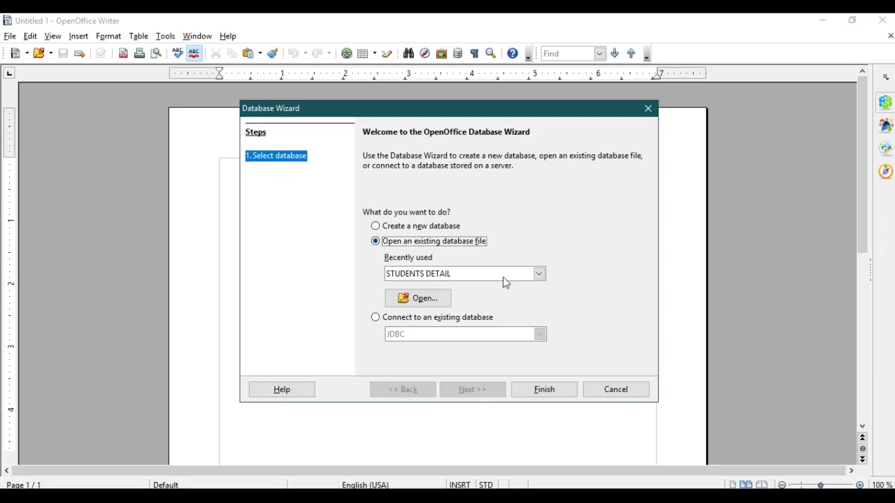
pyautogui.click(537, 274)
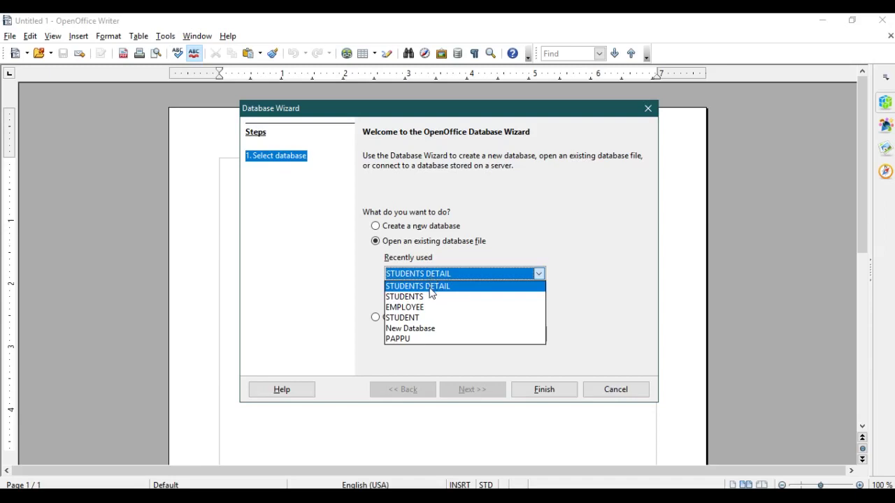
pyautogui.click(430, 288)
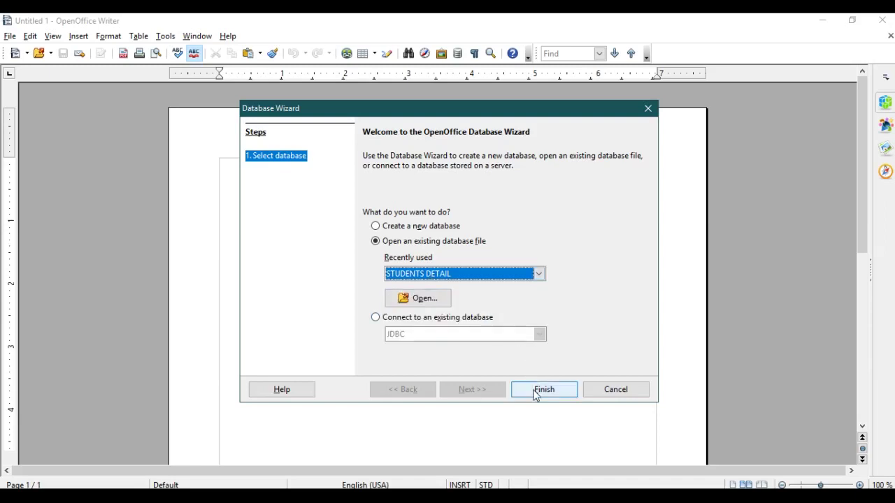
pyautogui.click(535, 391)
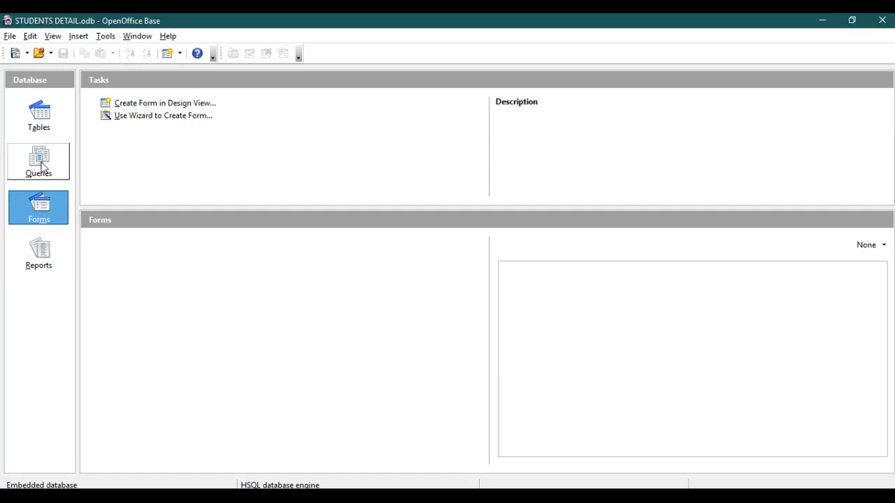
# - Switch the Database pane from Tables to the empty Queries section
pyautogui.click(45, 123)
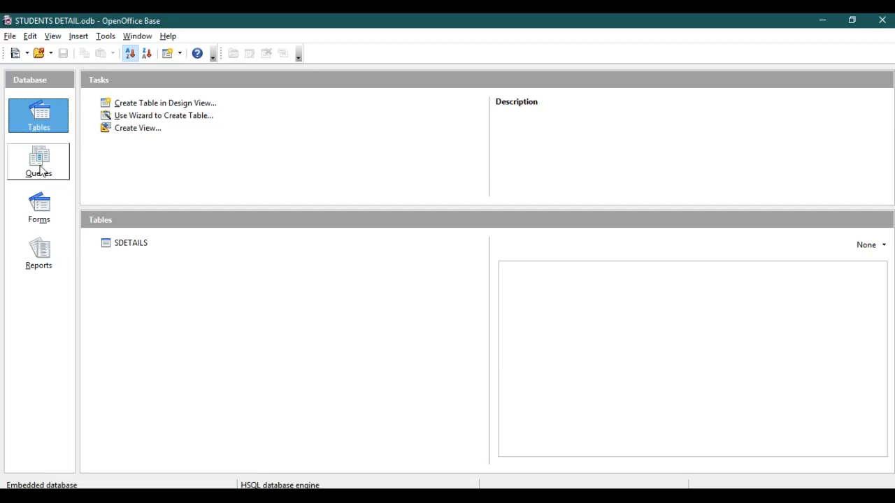
pyautogui.click(40, 170)
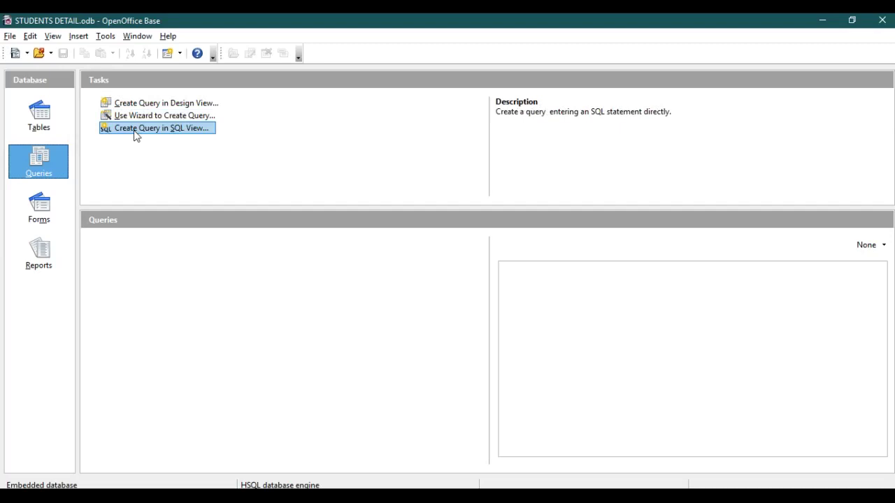
# - Write a new SQL View query SELECT * FROM SDETAILS;, confirming the table name under Tables
pyautogui.click(135, 129)
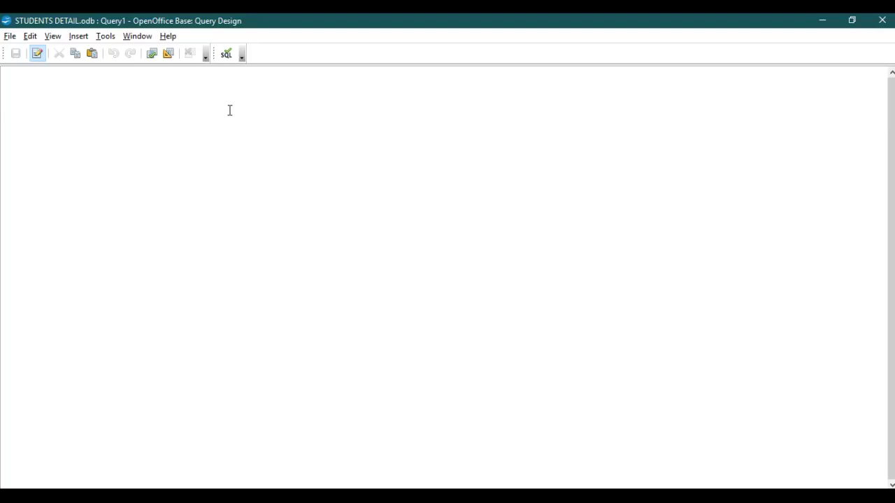
pyautogui.write('SELECT * FROM')
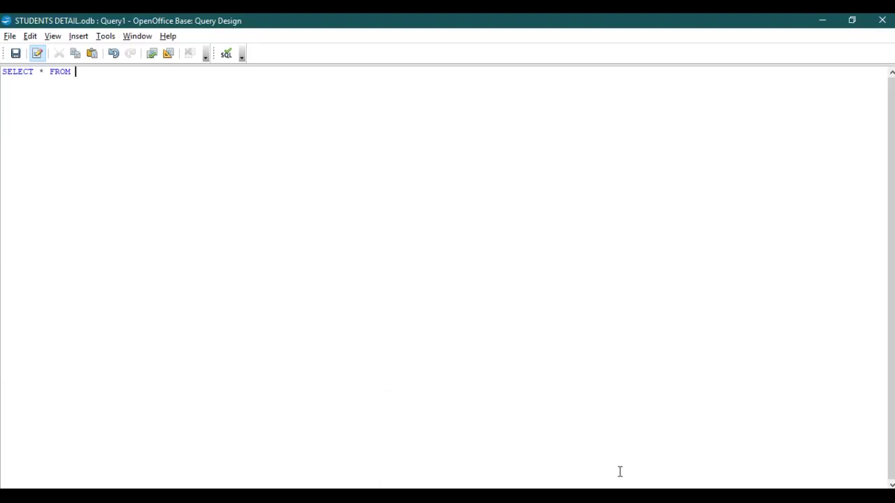
pyautogui.moveTo(575, 486)
pyautogui.click(579, 462)
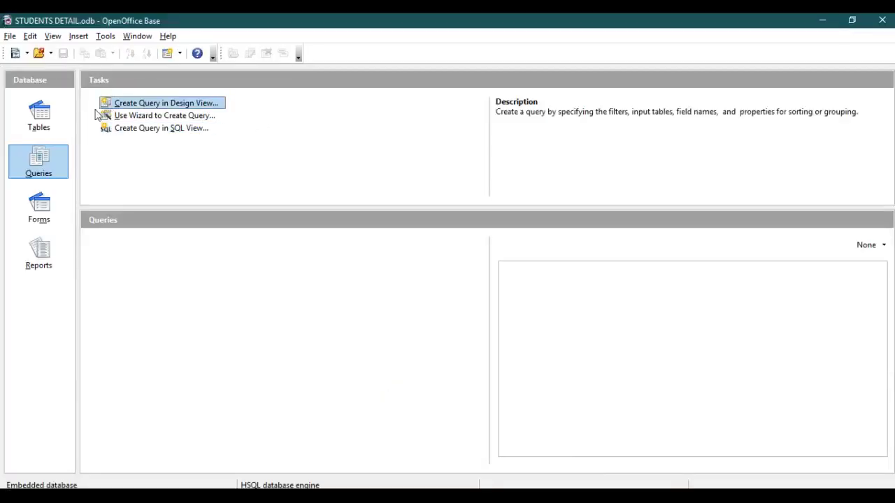
pyautogui.click(40, 115)
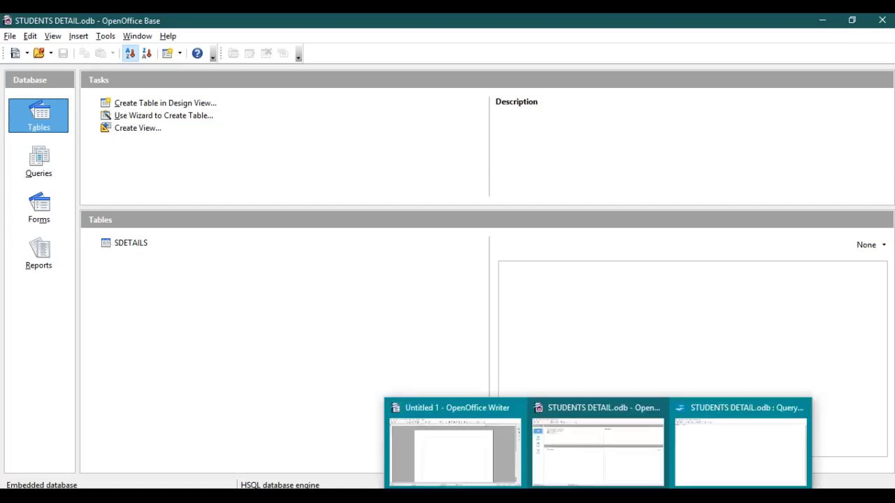
pyautogui.click(595, 449)
pyautogui.write('S')
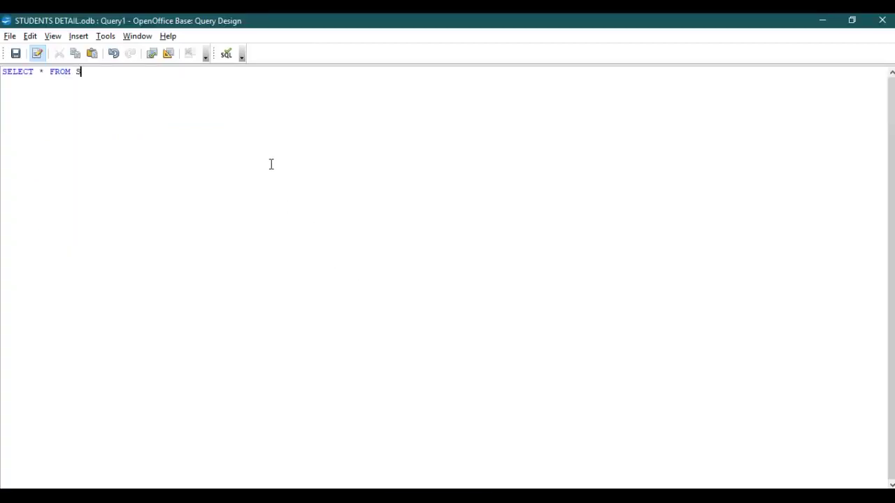
pyautogui.write('DETAILS')
pyautogui.write(';')
# - Run the query to show all six SDETAILS records, then minimize the query window
pyautogui.click(149, 56)
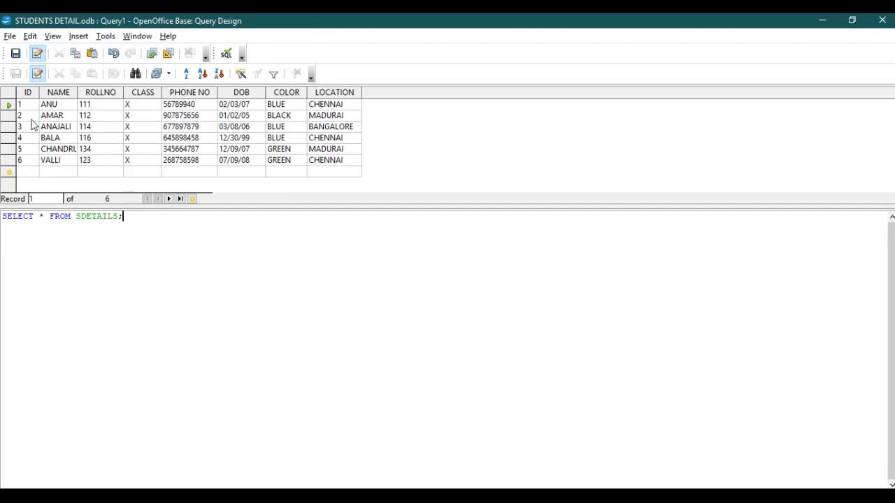
pyautogui.click(822, 23)
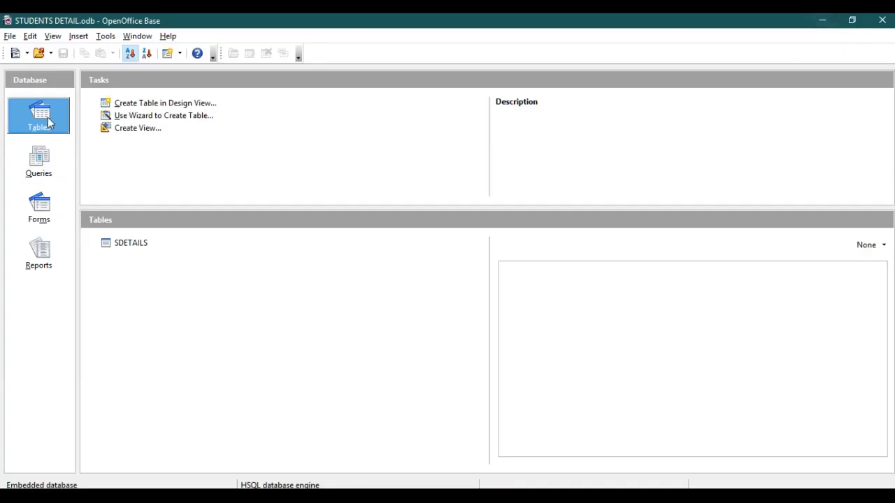
# - Open the SDETAILS table's records in Table Data View, then return to Query1
pyautogui.click(116, 244)
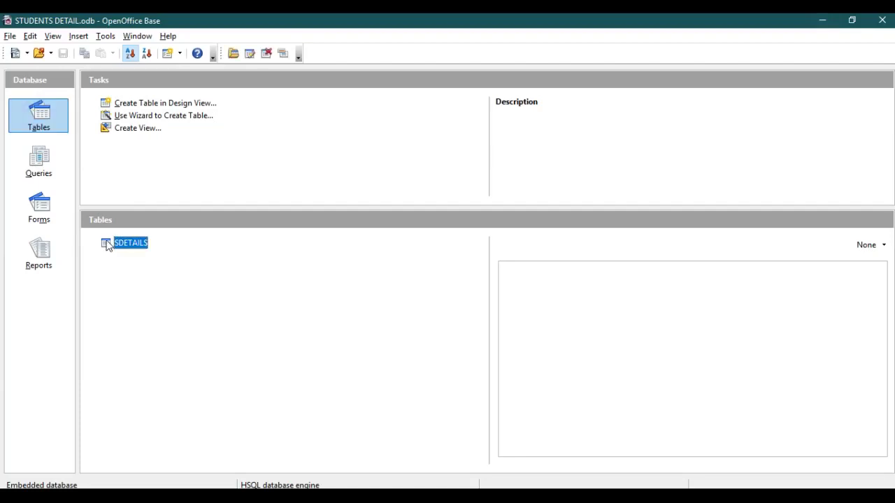
pyautogui.doubleClick(109, 244)
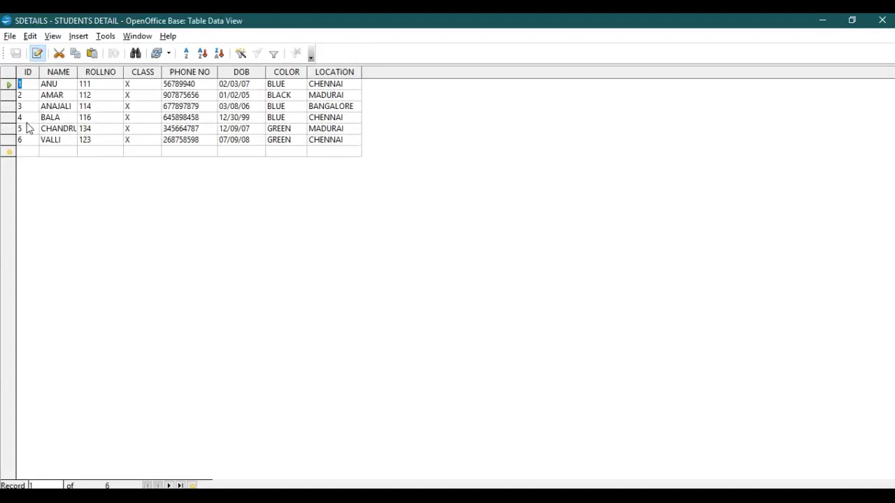
pyautogui.moveTo(594, 489)
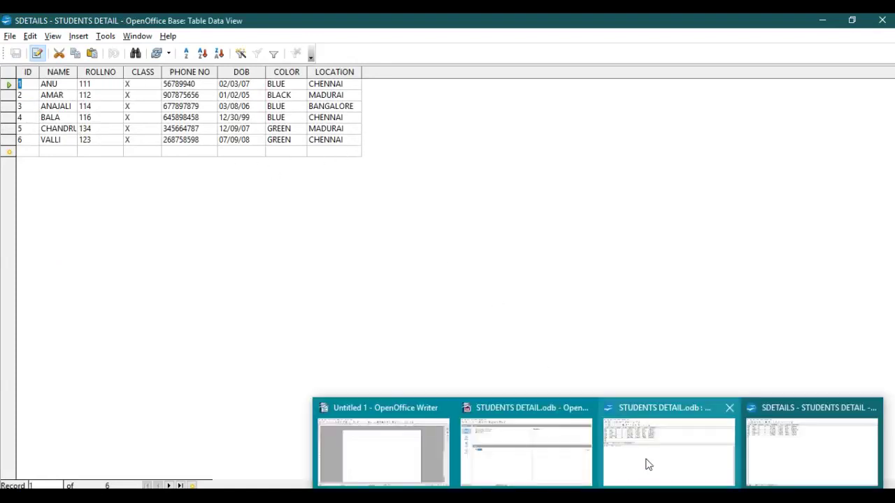
pyautogui.click(647, 465)
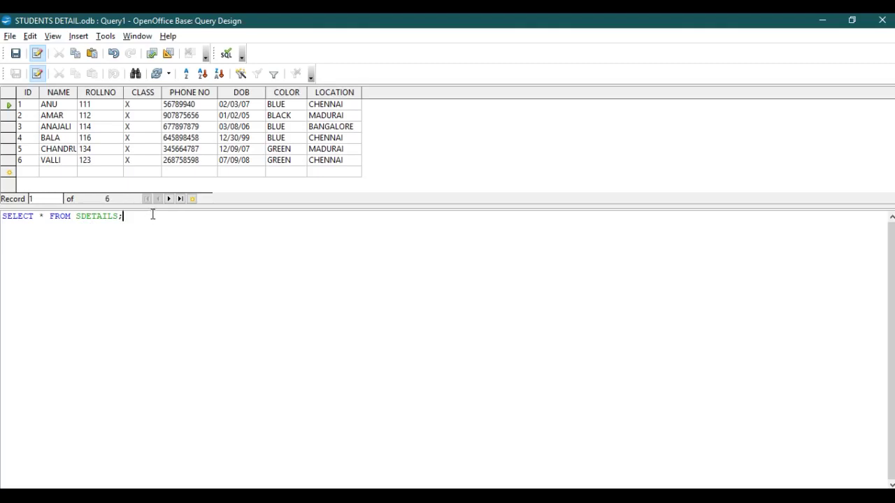
# - Add WHERE COLOR='BLUE' to the query and run it to list three students
pyautogui.press('BackSpace')
pyautogui.write('WHERE')
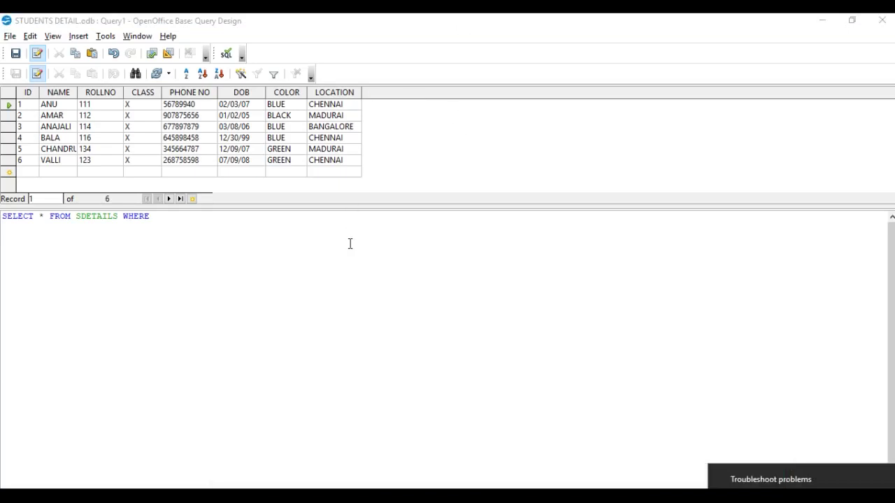
pyautogui.click(164, 223)
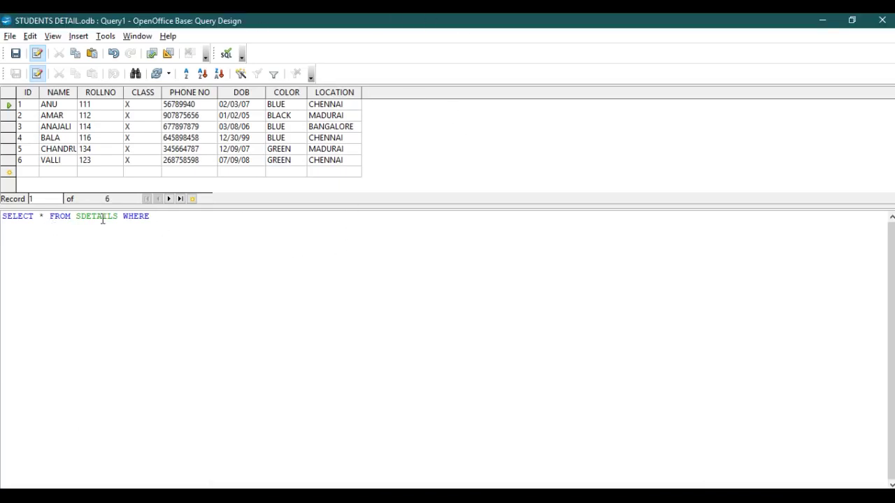
pyautogui.write("COLOR='BLUE';")
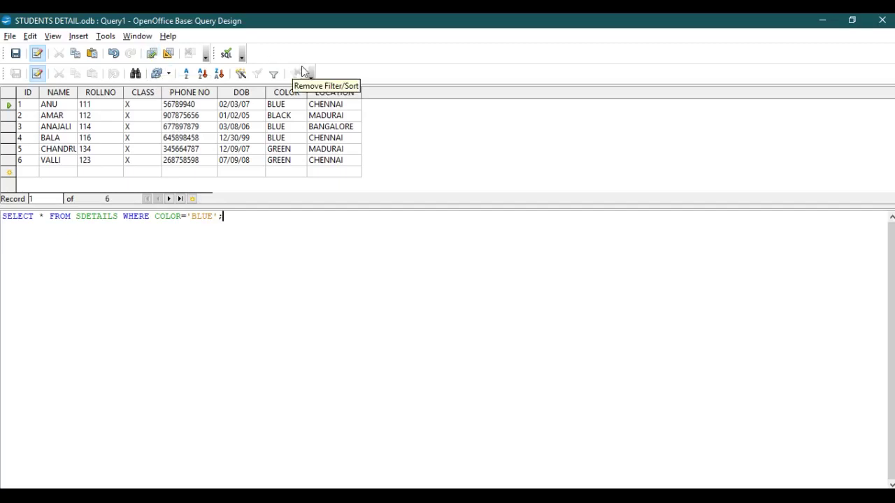
pyautogui.click(151, 56)
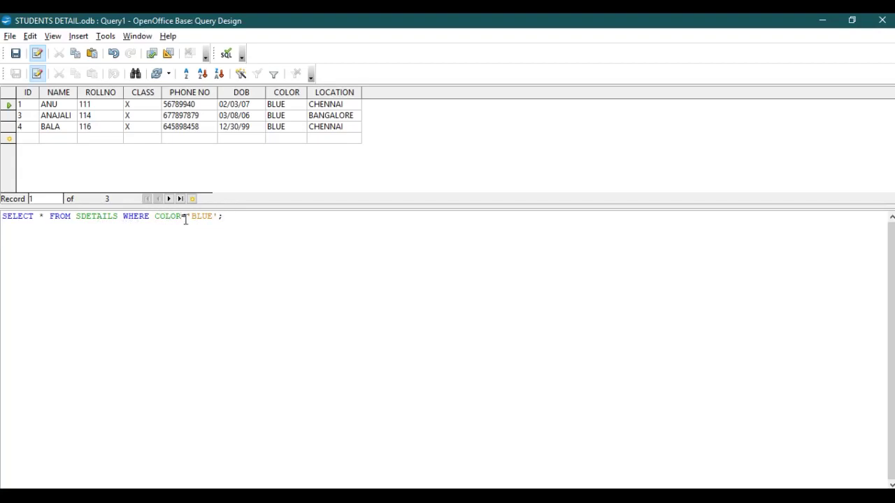
# - Change the condition to LOCATION='CHENNAI', run it, then delete the WHERE clause
pyautogui.press('BackSpace')
pyautogui.press('BackSpace')
pyautogui.press('BackSpace')
pyautogui.press('BackSpace')
pyautogui.press('BackSpace')
pyautogui.write('IOCATION')
pyautogui.click(231, 217)
pyautogui.press('BackSpace')
pyautogui.press('BackSpace')
pyautogui.press('BackSpace')
pyautogui.press('BackSpace')
pyautogui.write('CHENNAI')
pyautogui.click(152, 54)
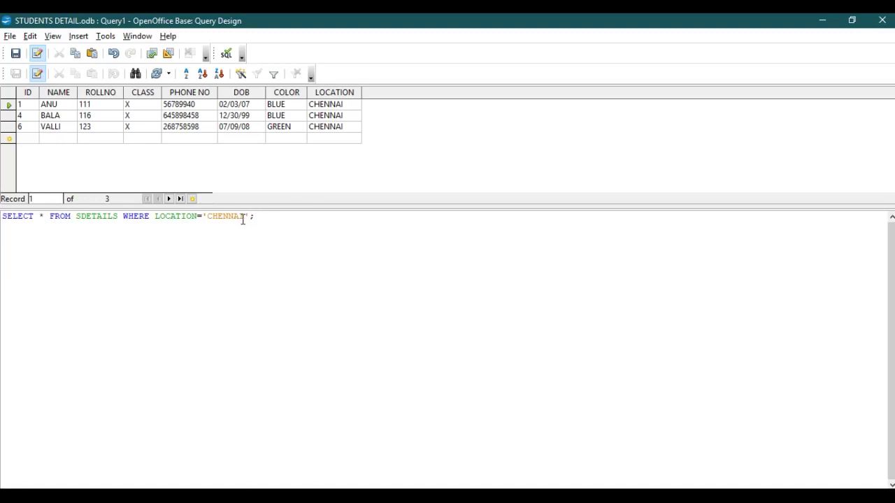
pyautogui.press('BackSpace')
pyautogui.press('BackSpace')
pyautogui.press('BackSpace')
pyautogui.press('BackSpace')
pyautogui.press('BackSpace')
pyautogui.press('BackSpace')
pyautogui.press('BackSpace')
pyautogui.press('BackSpace')
pyautogui.press('BackSpace')
pyautogui.press('BackSpace')
pyautogui.press('BackSpace')
pyautogui.press('BackSpace')
pyautogui.press('BackSpace')
pyautogui.press('BackSpace')
pyautogui.press('BackSpace')
pyautogui.press('BackSpace')
pyautogui.press('BackSpace')
pyautogui.press('BackSpace')
pyautogui.press('BackSpace')
pyautogui.press('BackSpace')
pyautogui.press('BackSpace')
pyautogui.press('BackSpace')
pyautogui.press('BackSpace')
pyautogui.press('BackSpace')
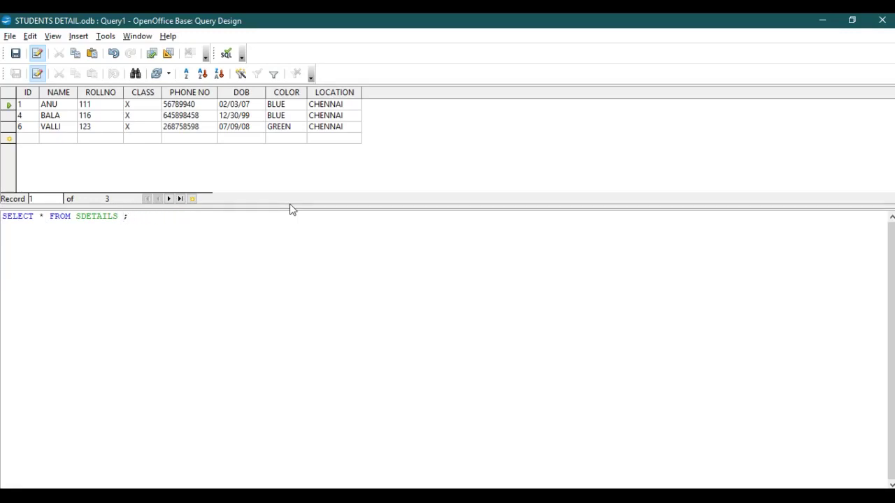
# - Add ORDERBY ROLLNO to the query, run it, and dismiss the syntax error
pyautogui.write('ORDERBY ROLLNO')
pyautogui.click(151, 54)
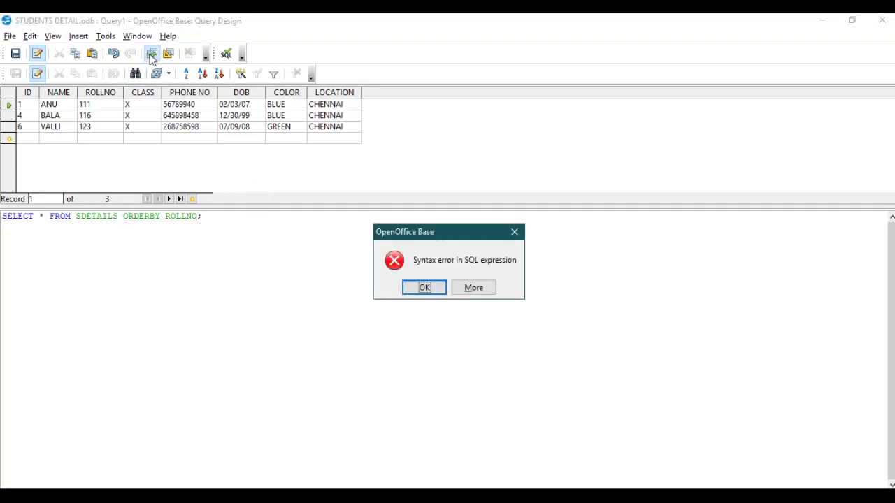
pyautogui.click(431, 290)
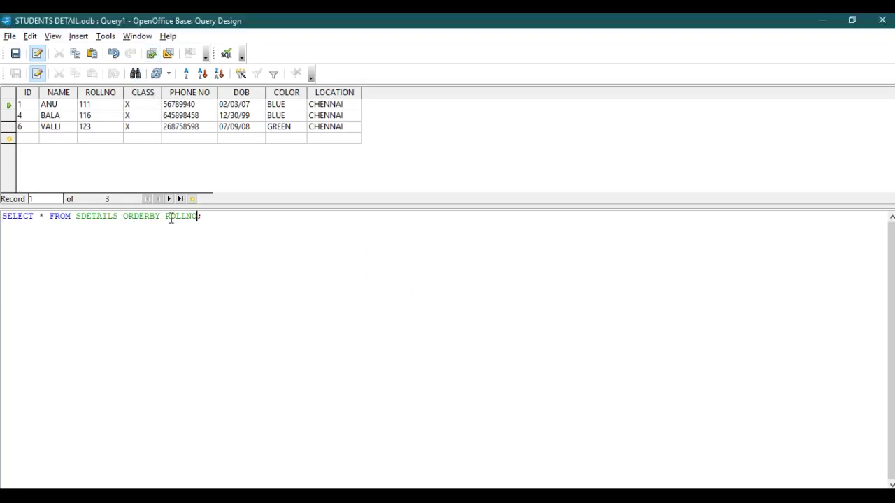
# - Append ASC after ROLLNO, rerun the query, and dismiss the syntax error again
pyautogui.click(199, 216)
pyautogui.write('ASC')
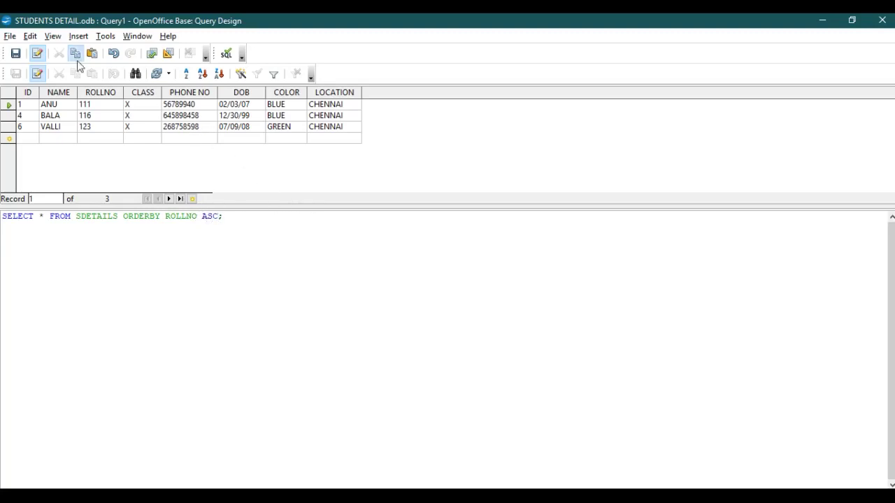
pyautogui.click(151, 54)
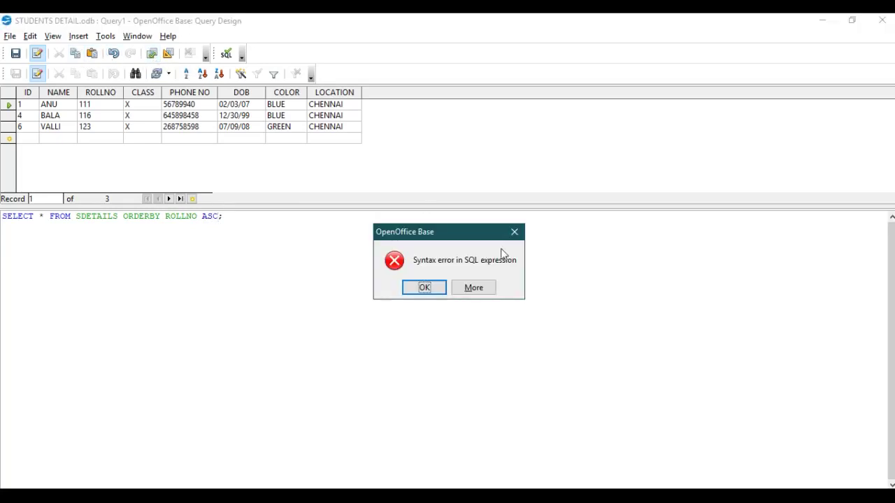
pyautogui.click(424, 287)
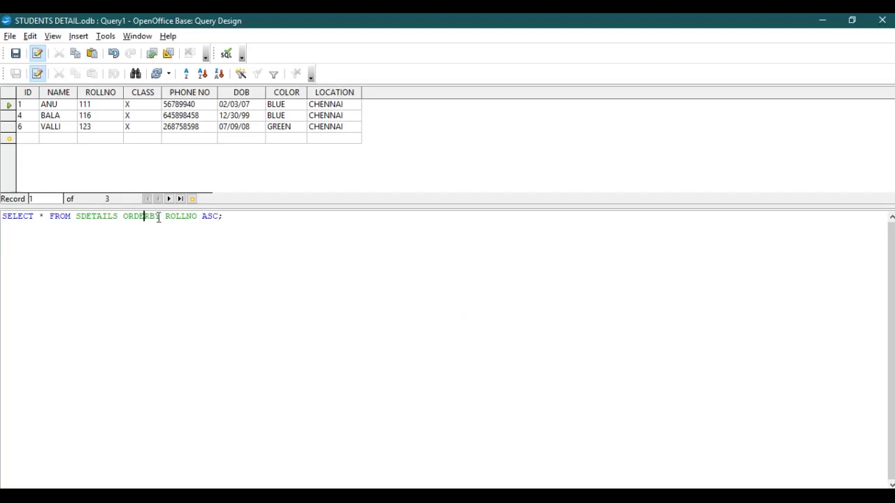
# - Fix ORDERBY to ORDER BY, drop ASC, run the sort, then add DESC after ROLLNO
pyautogui.press('Right')
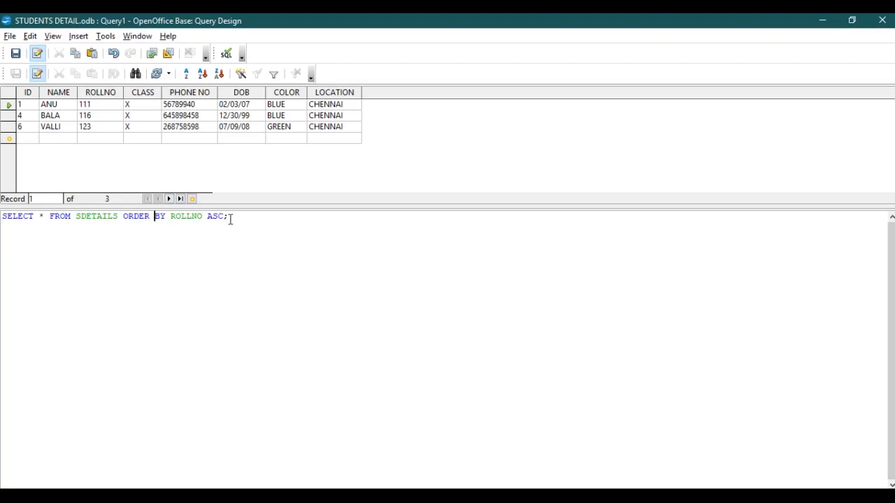
pyautogui.click(225, 217)
pyautogui.press('BackSpace')
pyautogui.press('BackSpace')
pyautogui.press('BackSpace')
pyautogui.press('BackSpace')
pyautogui.click(159, 76)
pyautogui.click(151, 54)
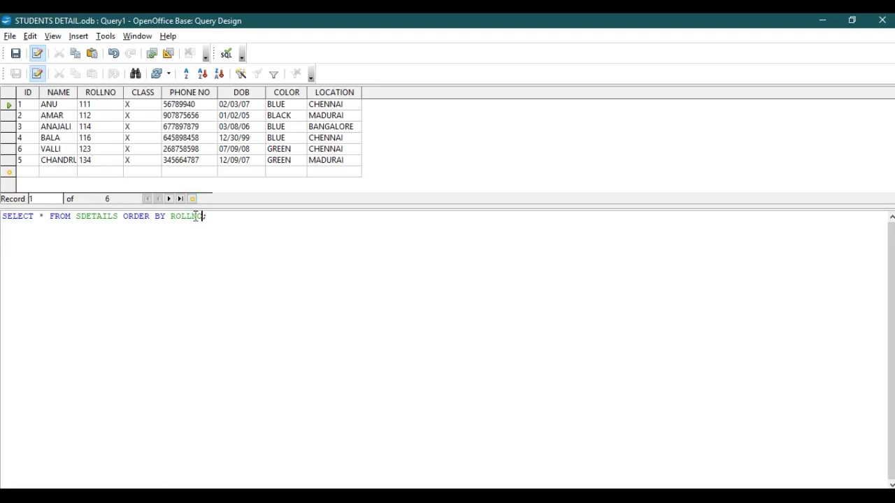
pyautogui.write('DESC')
# - Run SELECT * FROM SDETAILS ORDER BY ROLLNO DESC; showing roll 134 first, 111 last
pyautogui.click(150, 56)
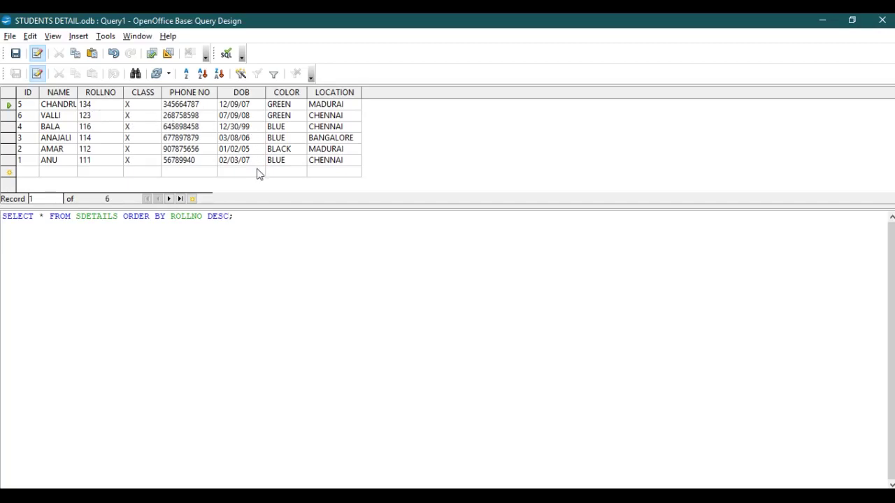
pyautogui.write(';')
# - Return to the STUDENTS DETAIL.odb window and open the Execute SQL Statement dialog via Tools > SQL
pyautogui.moveTo(598, 498)
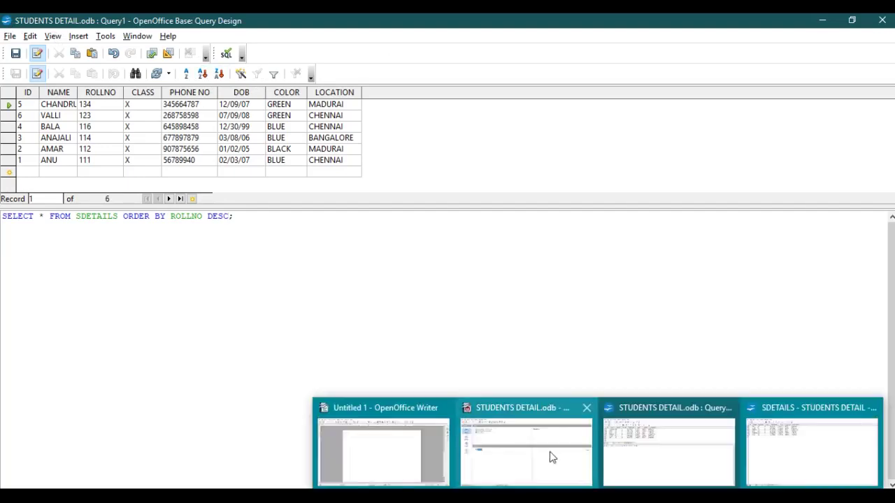
pyautogui.click(550, 457)
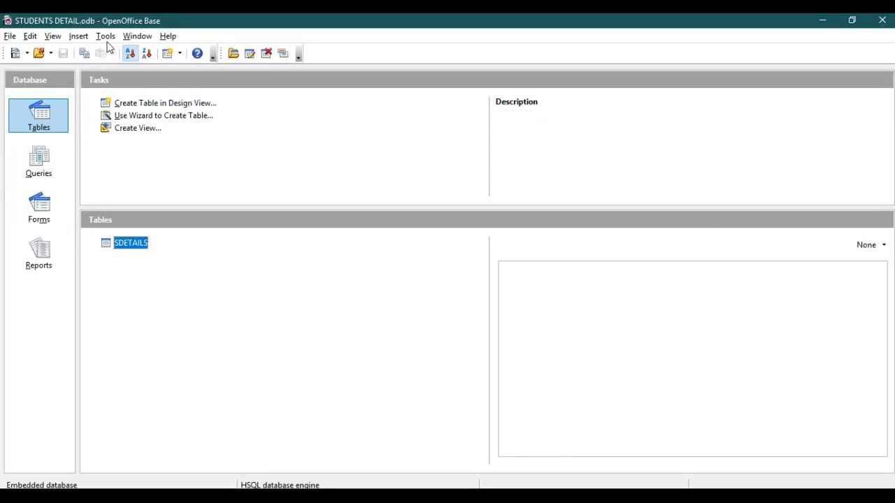
pyautogui.click(105, 37)
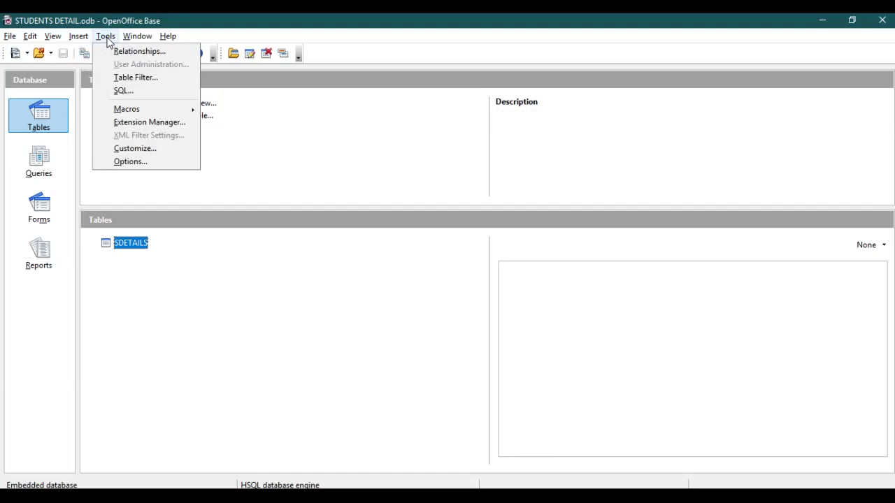
pyautogui.click(118, 90)
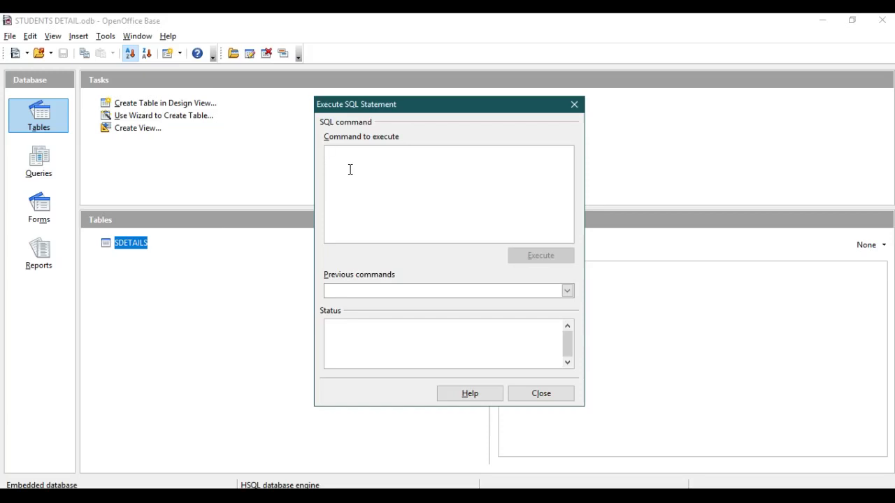
# - Enter the statement start UPDATE SDETAILS SET "LOCATION"='KOLKATA', fixing the quotes around KOLKATA
pyautogui.write('UPDATE')
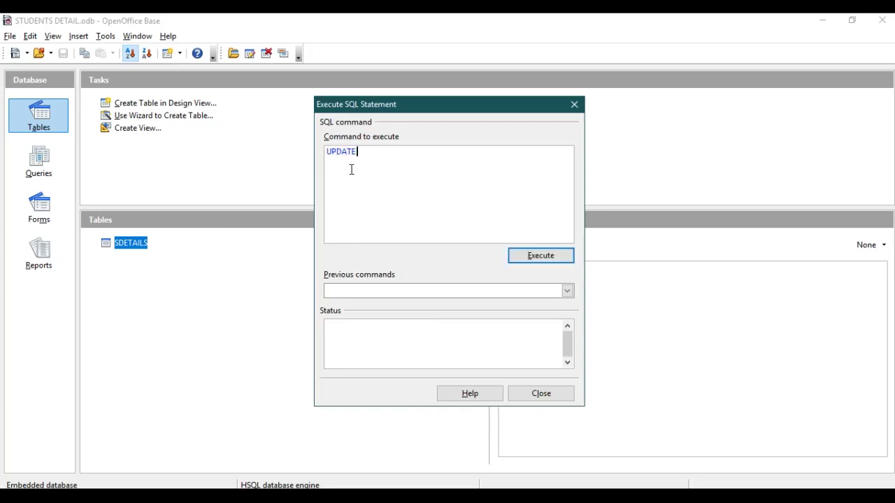
pyautogui.write(' SDETAILS')
pyautogui.write('SET LOCATION')
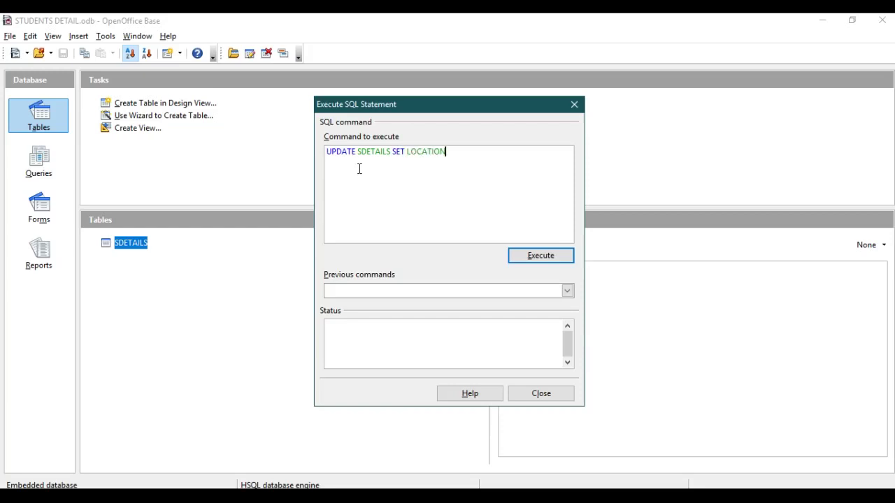
pyautogui.write('=')
pyautogui.press('Left')
pyautogui.press('Left')
pyautogui.press('Left')
pyautogui.press('Left')
pyautogui.press('Left')
pyautogui.press('Left')
pyautogui.press('Left')
pyautogui.press('Left')
pyautogui.press('Left')
pyautogui.write("'")
pyautogui.press('Right')
pyautogui.press('Right')
pyautogui.press('Right')
pyautogui.press('Right')
pyautogui.press('Right')
pyautogui.press('Right')
pyautogui.press('Right')
pyautogui.press('Right')
pyautogui.write('"=')
pyautogui.write('""')
pyautogui.write('KOLKAT')
pyautogui.write('A')
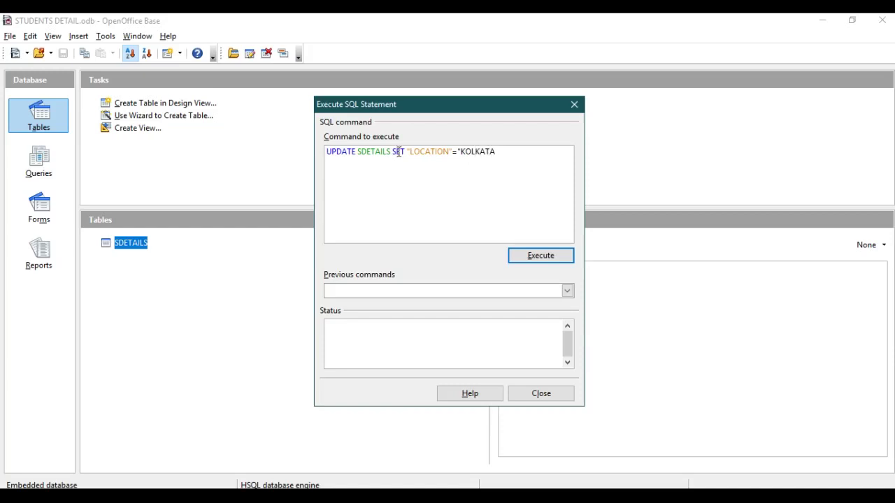
pyautogui.write("'")
pyautogui.press('Left')
pyautogui.press('Left')
pyautogui.press('Left')
pyautogui.press('Left')
pyautogui.press('Left')
pyautogui.press('Left')
pyautogui.press('Left')
pyautogui.press('Left')
pyautogui.press('BackSpace')
pyautogui.write("'")
pyautogui.press('Right')
pyautogui.press('Right')
pyautogui.press('Right')
pyautogui.press('Right')
pyautogui.press('Right')
pyautogui.press('Right')
pyautogui.press('Right')
pyautogui.press('Right')
pyautogui.write("'")
# - Add WHERE "COLOR"='BLUE', execute the UPDATE, and close the SQL dialog
pyautogui.write('WHERE')
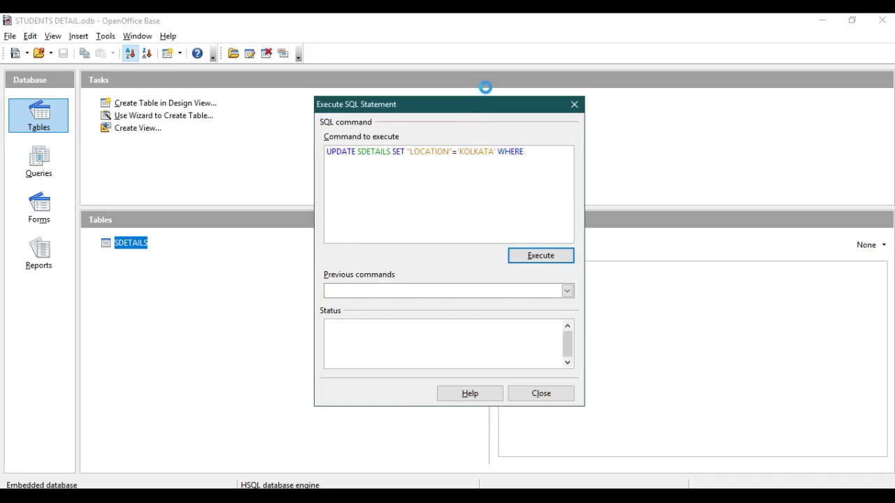
pyautogui.write(' COLOR=')
pyautogui.press('Left')
pyautogui.press('Left')
pyautogui.press('Left')
pyautogui.press('Left')
pyautogui.press('Left')
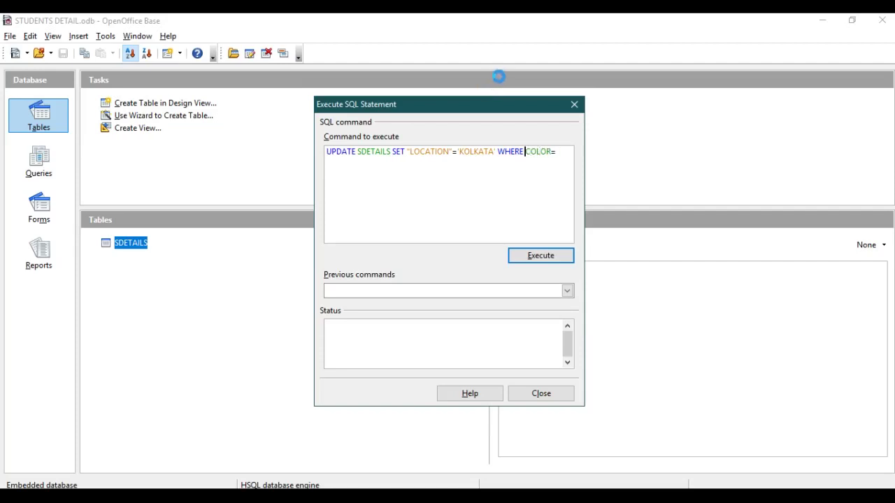
pyautogui.write('"')
pyautogui.press('Right')
pyautogui.press('Right')
pyautogui.press('Right')
pyautogui.press('Right')
pyautogui.press('Right')
pyautogui.write('"')
pyautogui.press('Right')
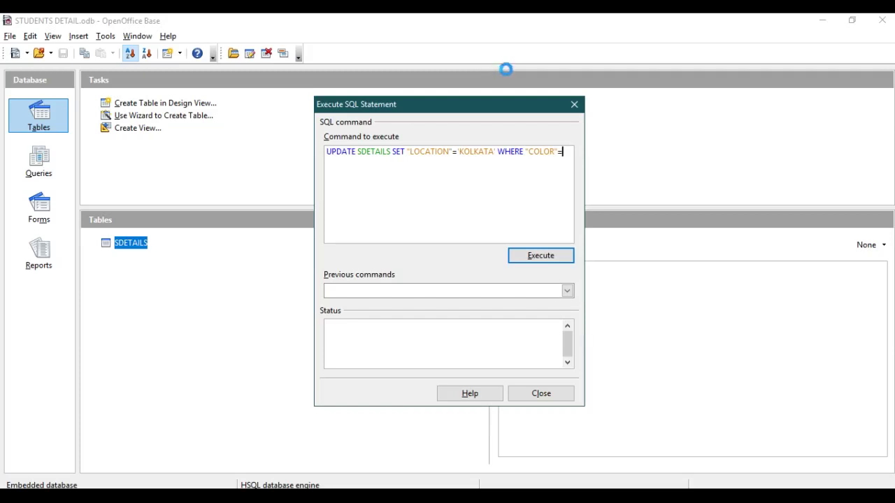
pyautogui.write("'BLUE")
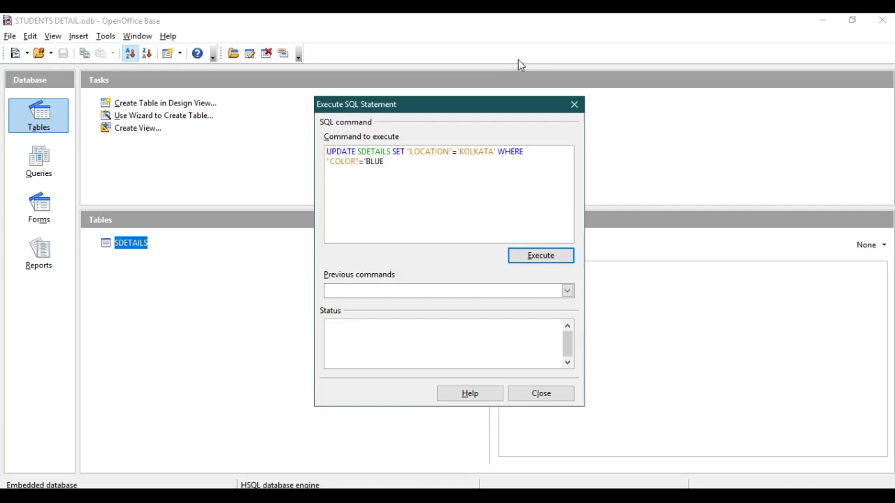
pyautogui.write("';")
pyautogui.click(538, 255)
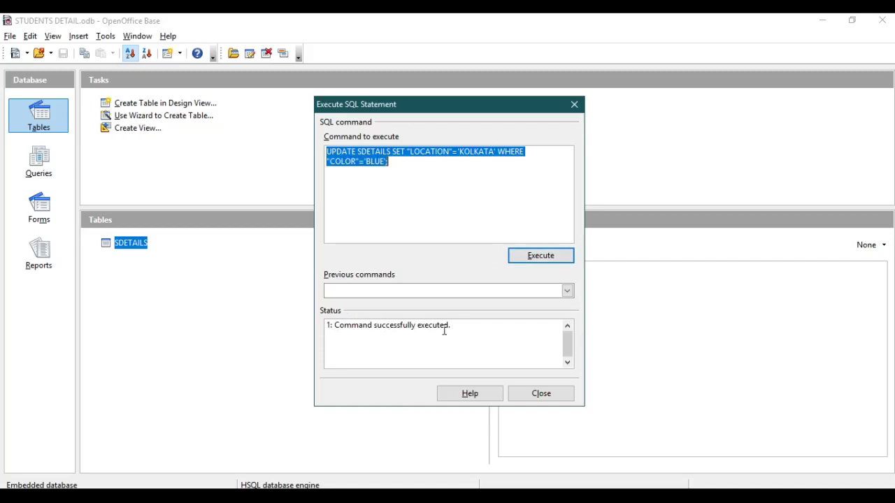
pyautogui.click(540, 394)
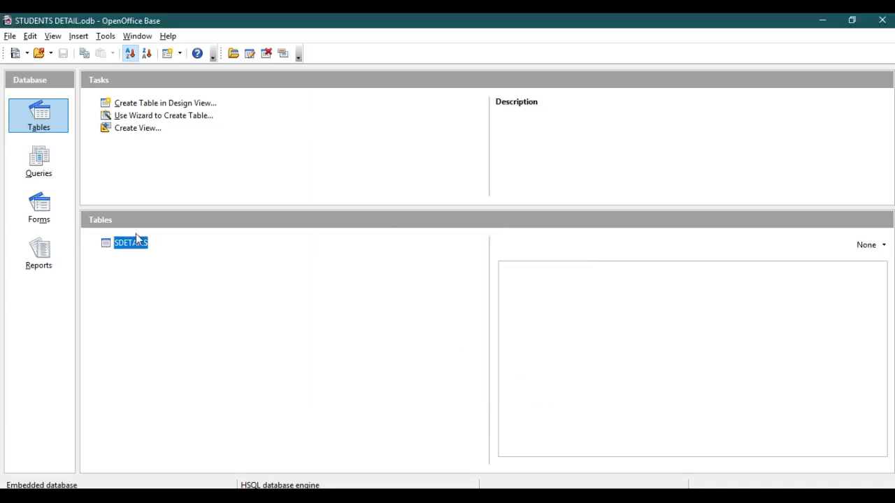
# - Switch the SDETAILS preview to Document to show the BLUE rows now located in KOLKATA
pyautogui.click(884, 248)
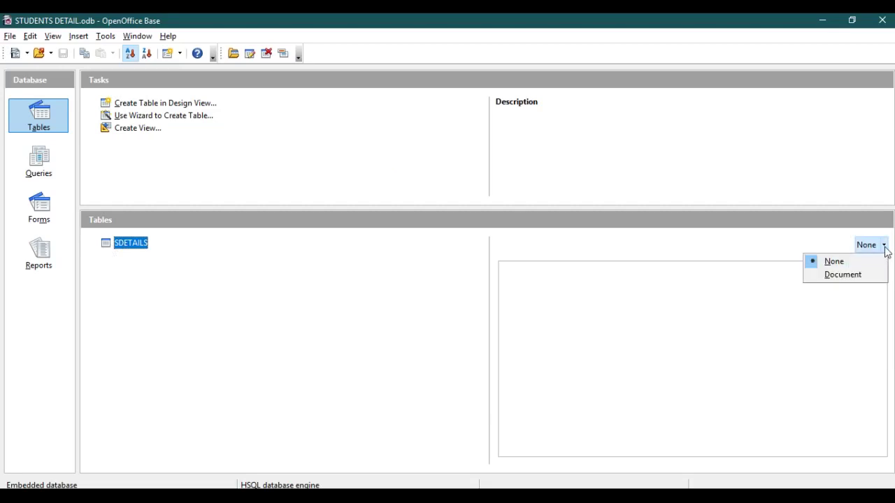
pyautogui.click(861, 276)
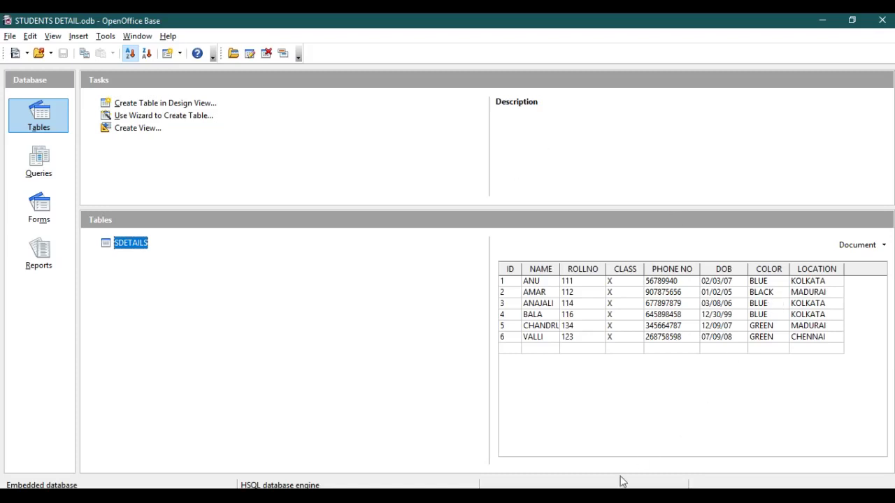
# - Bring the roll-number-descending query's design window to the front
pyautogui.moveTo(623, 479)
pyautogui.click(776, 441)
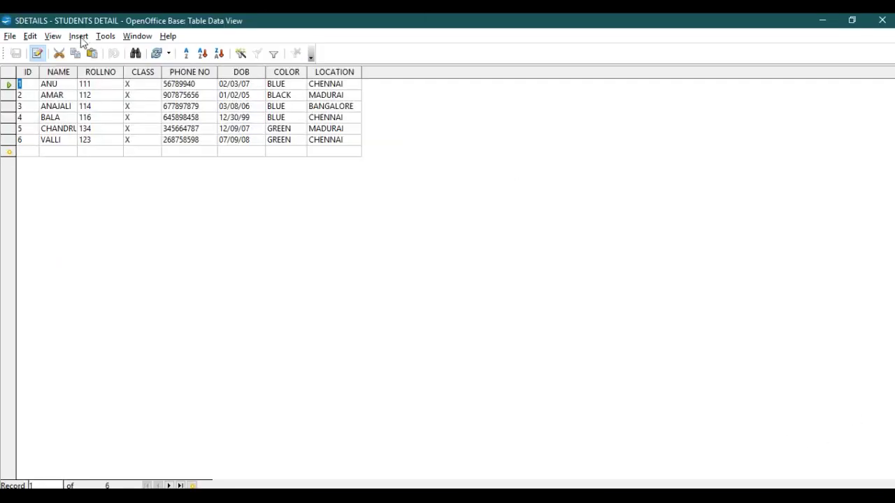
pyautogui.moveTo(623, 482)
pyautogui.click(649, 466)
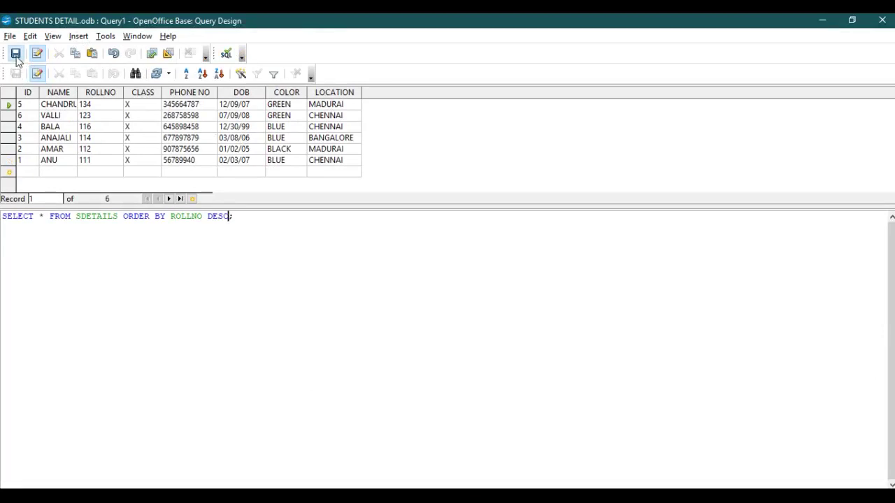
# - Save the query as STUDENT DETAILS, since the name SDETAILS is already taken
pyautogui.click(15, 56)
pyautogui.moveTo(483, 227); pyautogui.dragTo(414, 237)
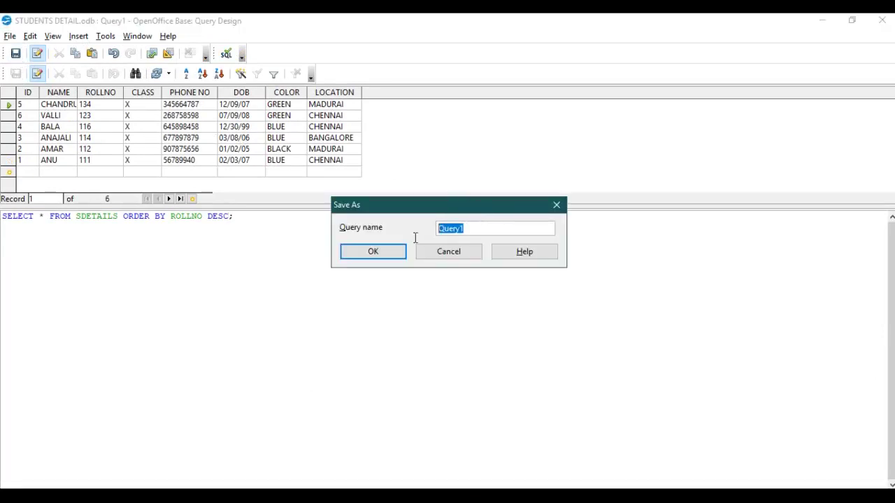
pyautogui.press('BackSpace')
pyautogui.write('SDETAILS')
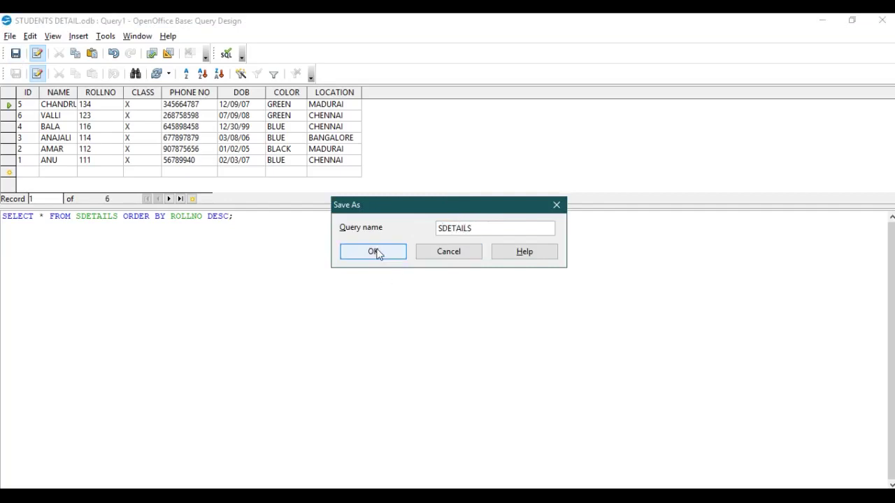
pyautogui.click(374, 252)
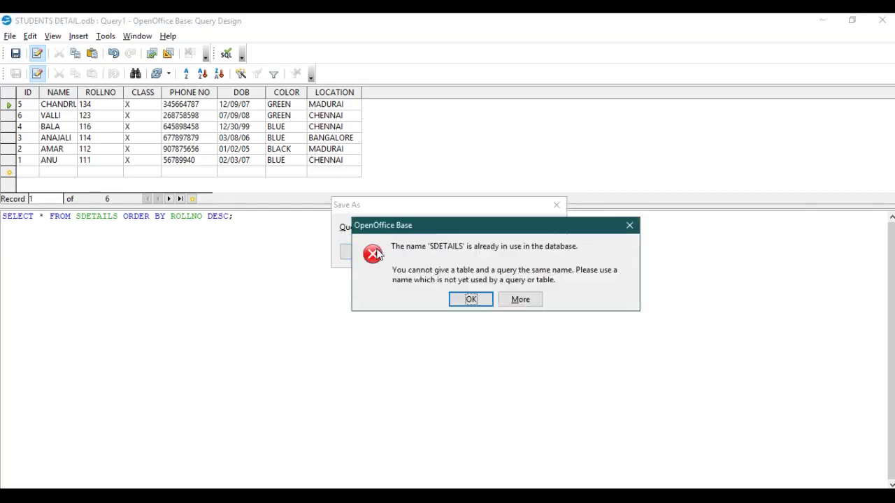
pyautogui.click(472, 300)
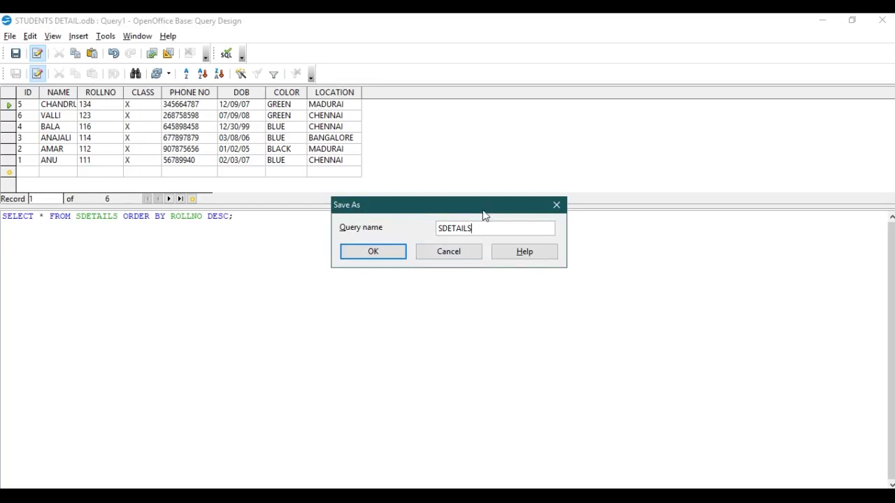
pyautogui.press('BackSpace')
pyautogui.press('BackSpace')
pyautogui.press('BackSpace')
pyautogui.press('BackSpace')
pyautogui.press('BackSpace')
pyautogui.press('BackSpace')
pyautogui.press('BackSpace')
pyautogui.write('TUDENT DETAILS')
pyautogui.click(385, 252)
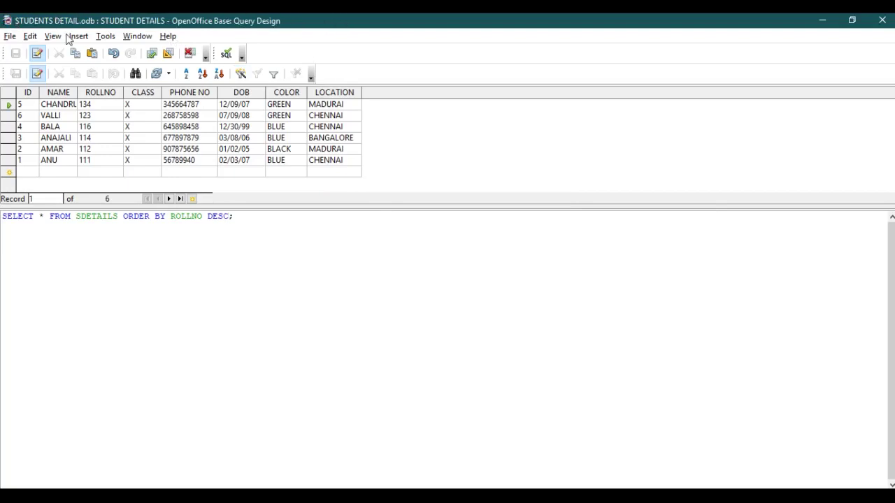
# - Close the query design window and return to the main database window
pyautogui.click(881, 21)
pyautogui.moveTo(506, 458)
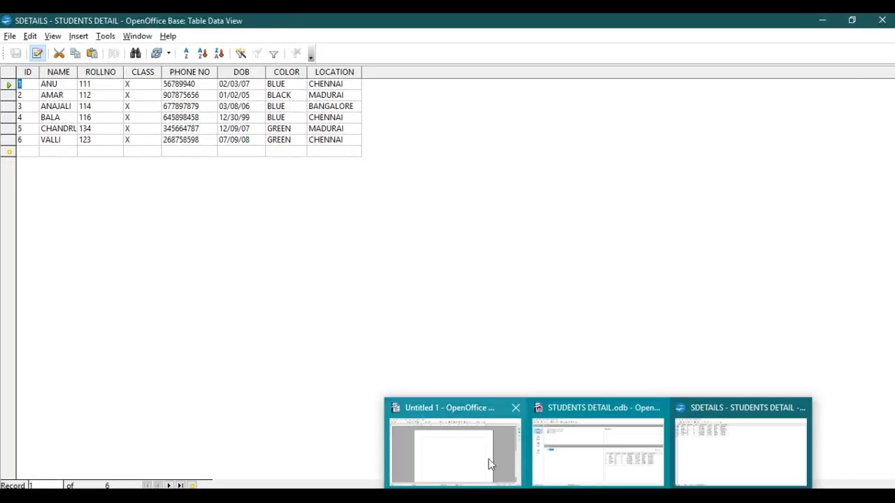
pyautogui.click(562, 463)
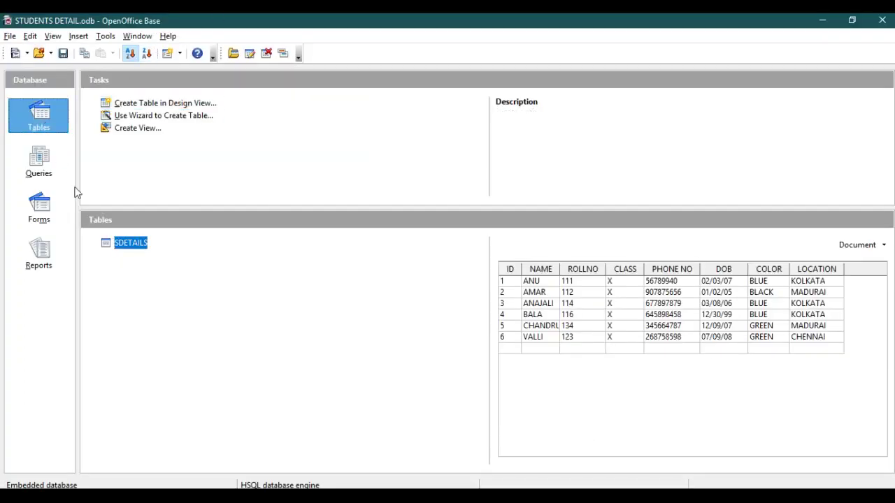
# - Preview the STUDENT DETAILS query, showing six students from roll number 134 down to 111
pyautogui.click(39, 170)
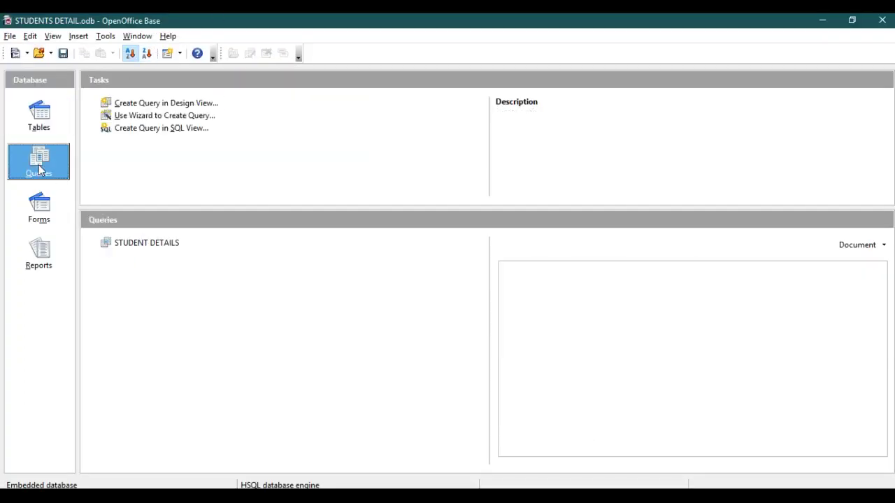
pyautogui.click(116, 245)
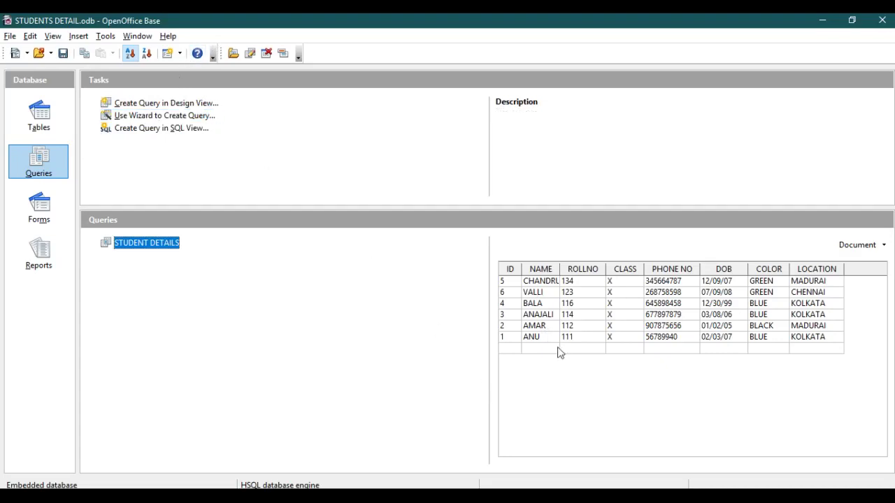
pyautogui.moveTo(547, 493)
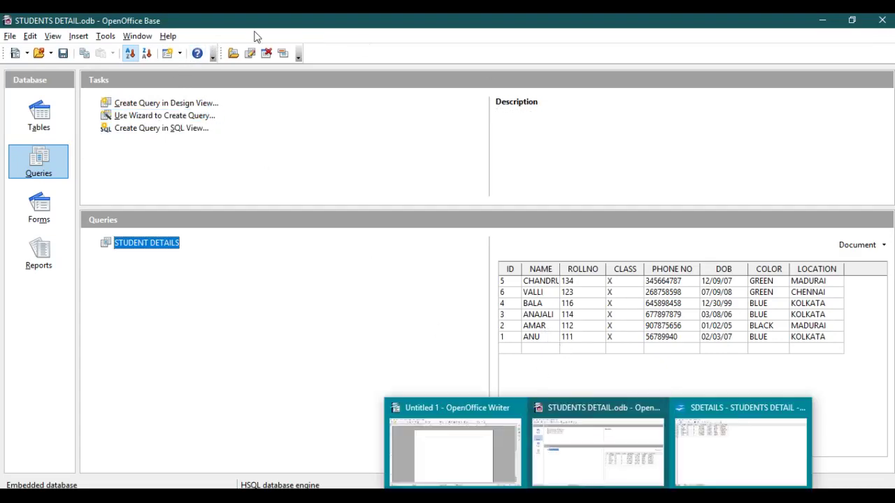
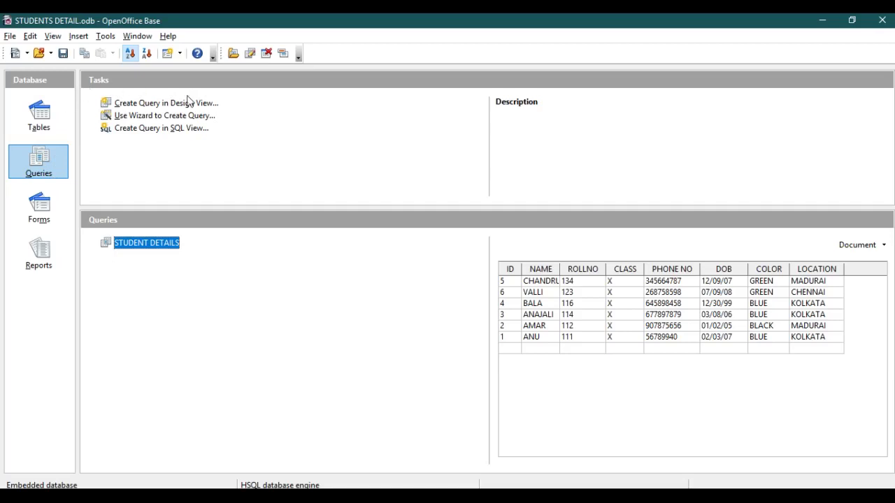
# - Open the Forms section of the STUDENTS DETAIL database, which has no forms yet
pyautogui.click(42, 213)
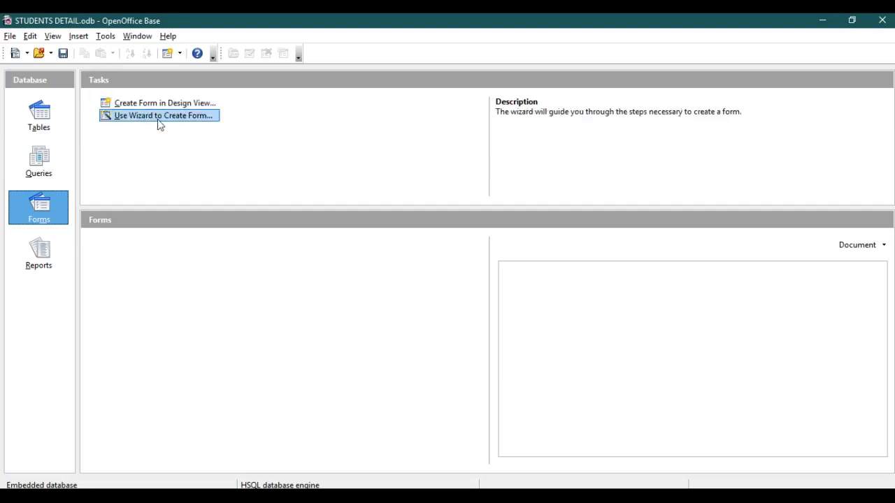
# - Start the Form Wizard and add all eight STUDENT DETAILS query fields, ID through LOCATION
pyautogui.click(164, 116)
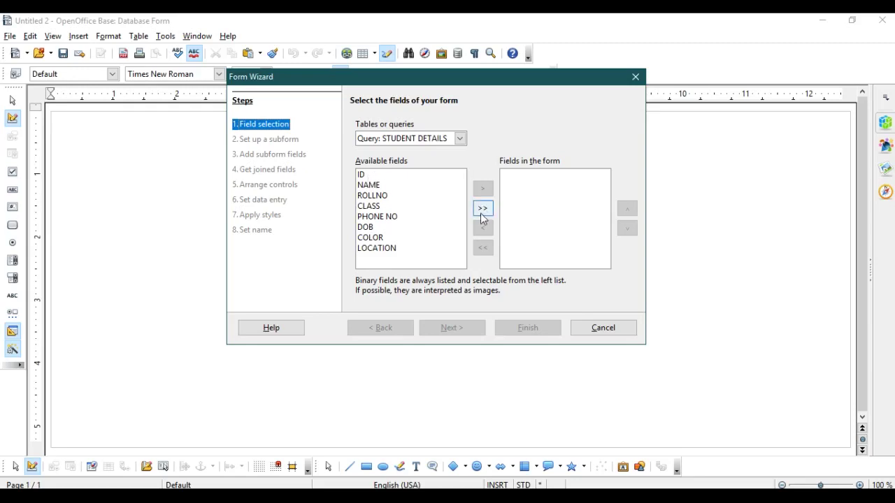
pyautogui.click(363, 176)
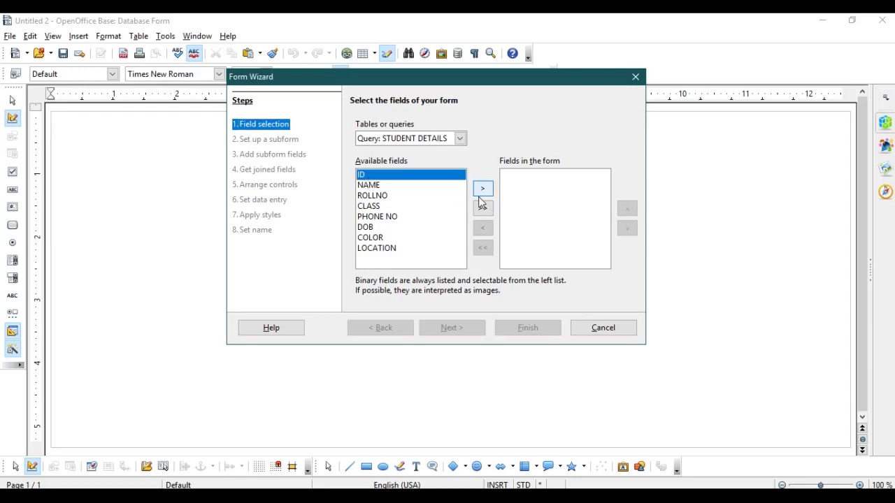
pyautogui.click(482, 194)
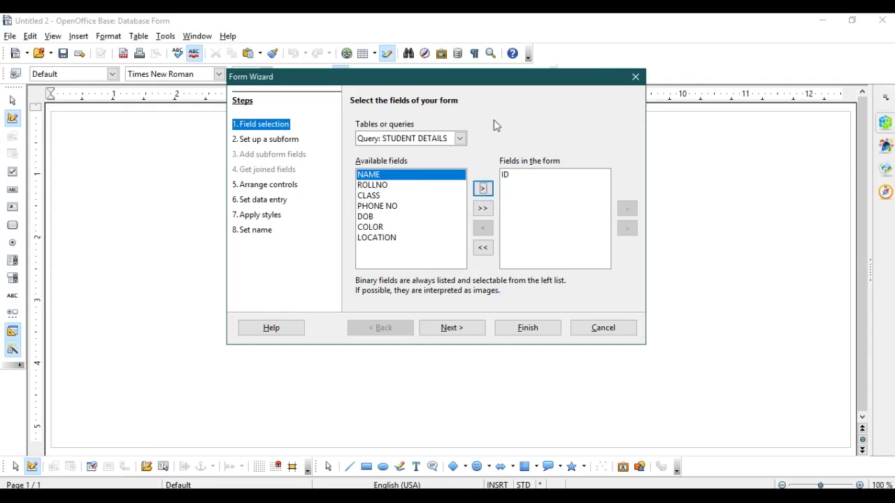
pyautogui.click(482, 209)
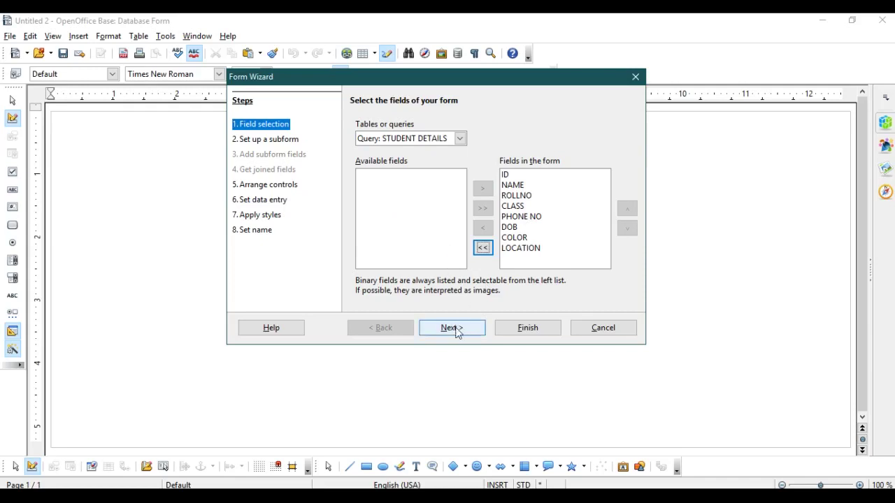
pyautogui.click(455, 330)
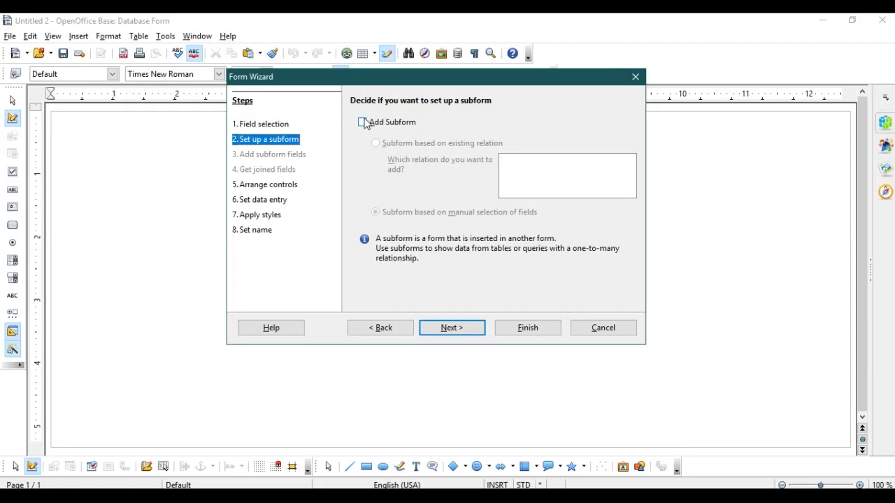
# - Skip subforms and choose the Columnar - Labels Left arrangement after comparing the other layouts
pyautogui.click(465, 330)
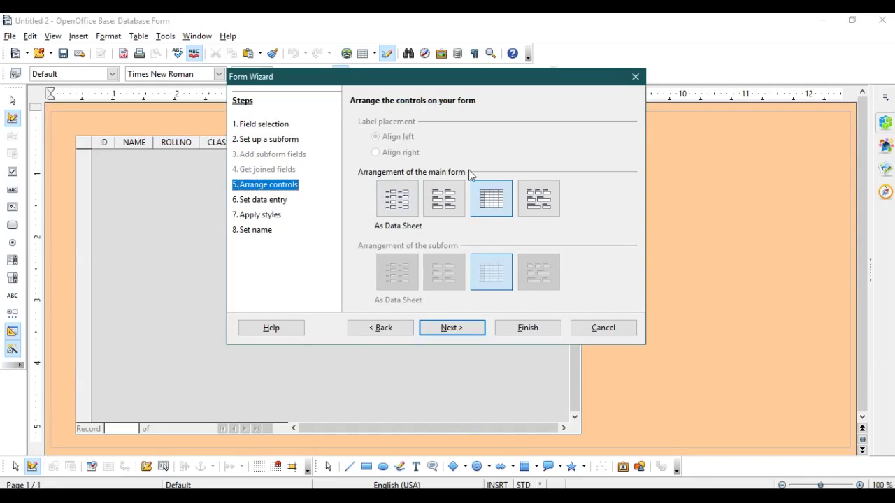
pyautogui.click(408, 209)
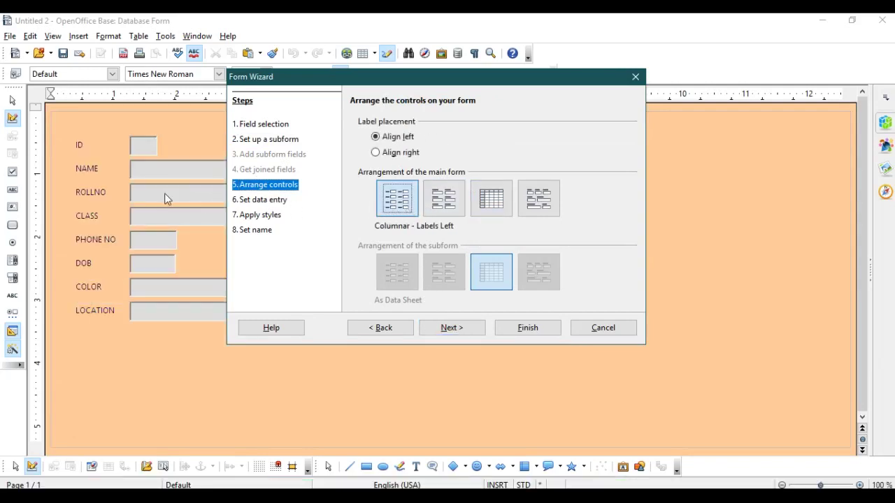
pyautogui.click(446, 206)
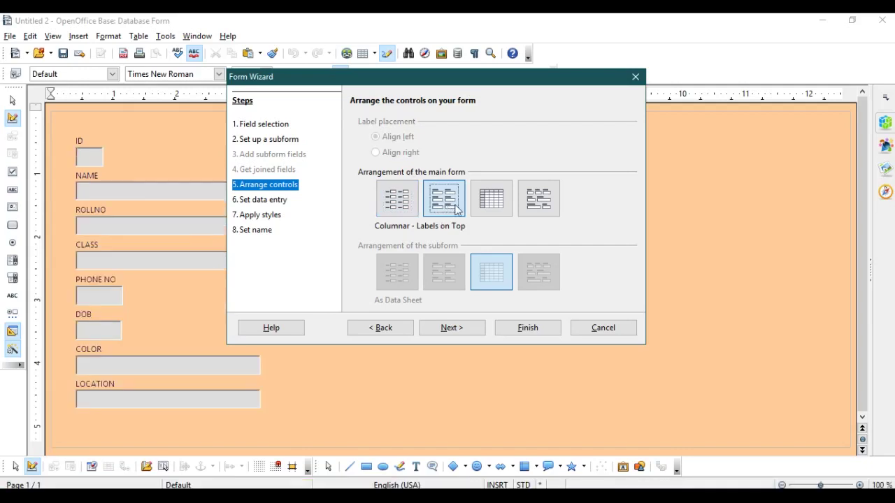
pyautogui.click(489, 203)
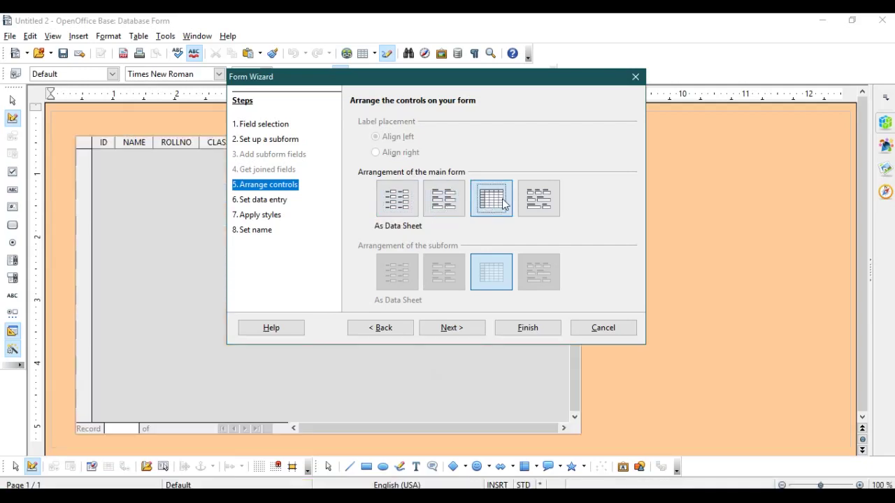
pyautogui.click(538, 200)
pyautogui.click(403, 209)
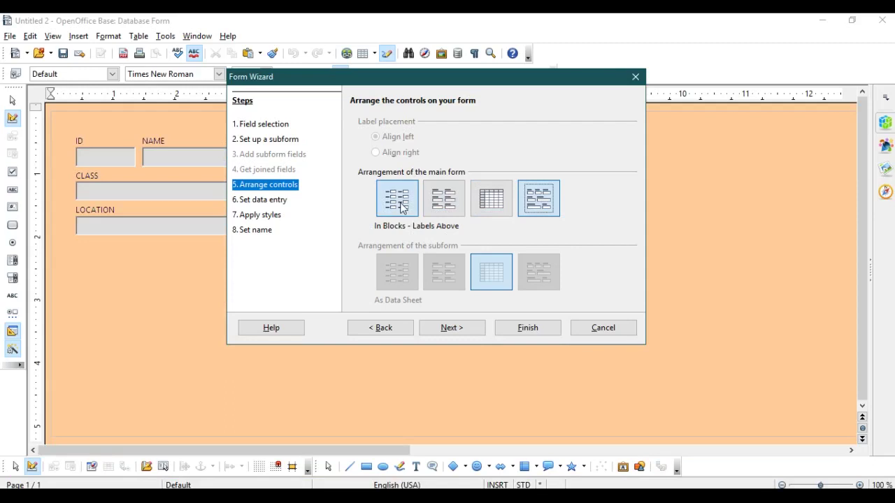
pyautogui.click(467, 329)
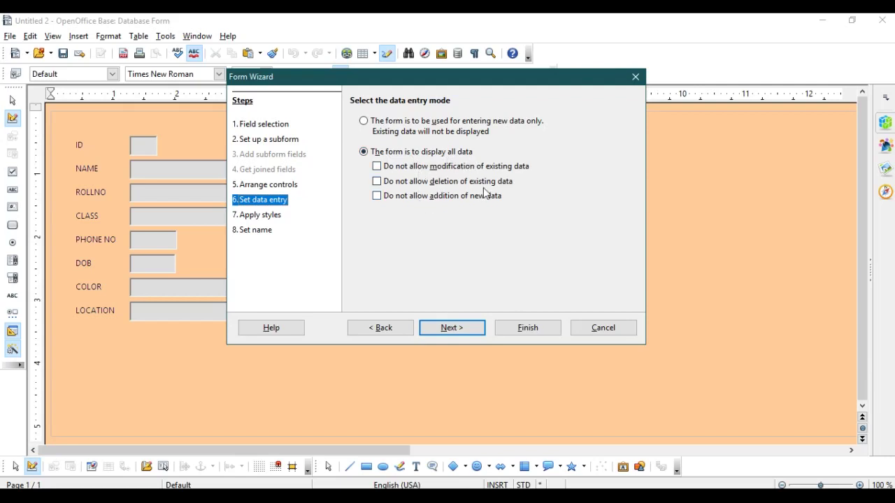
# - Give the form's fields Flat borders after trying the other border options
pyautogui.click(462, 328)
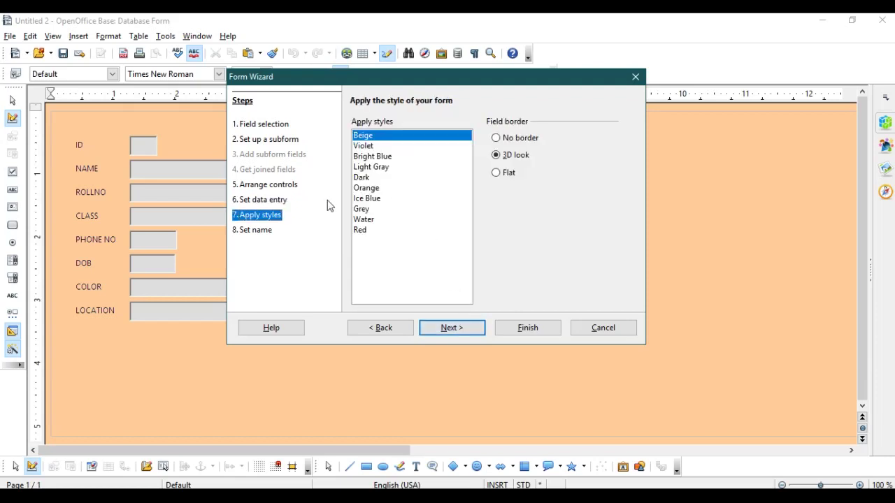
pyautogui.click(364, 146)
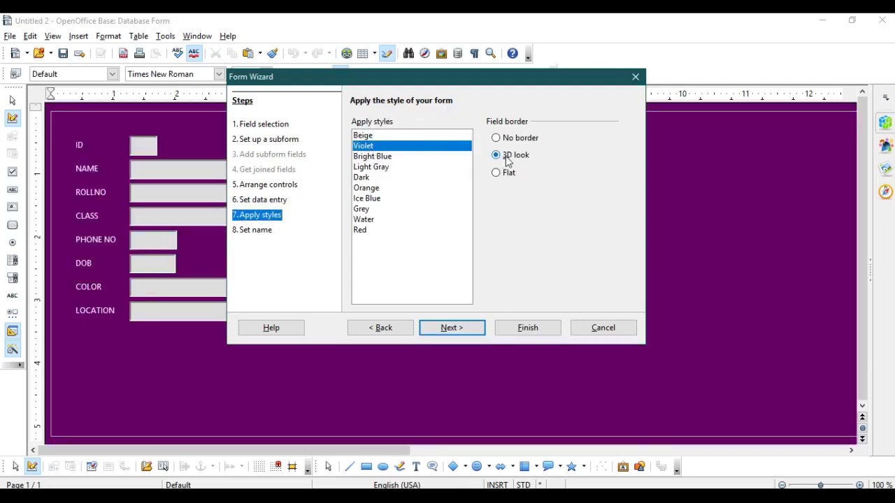
pyautogui.click(499, 140)
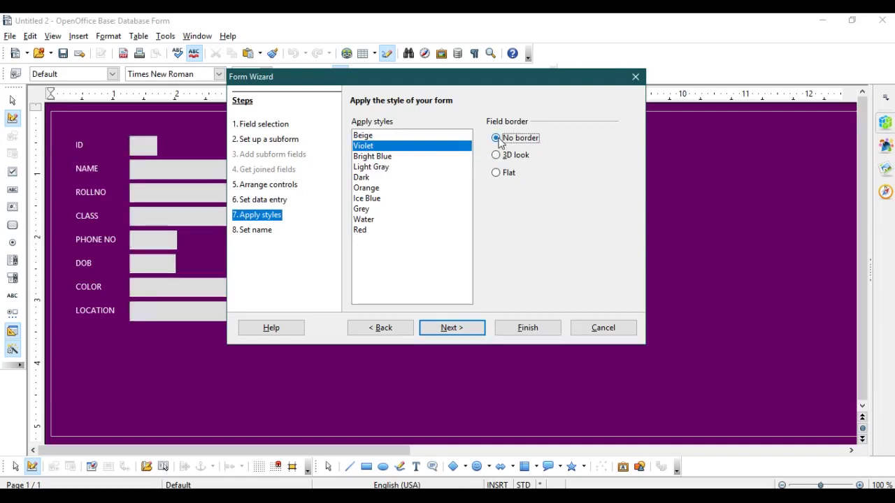
pyautogui.click(495, 172)
pyautogui.click(496, 155)
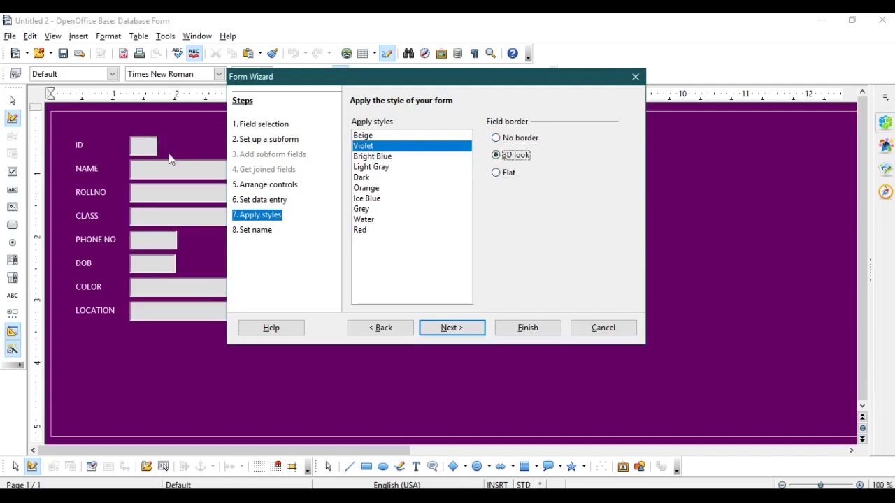
pyautogui.click(497, 173)
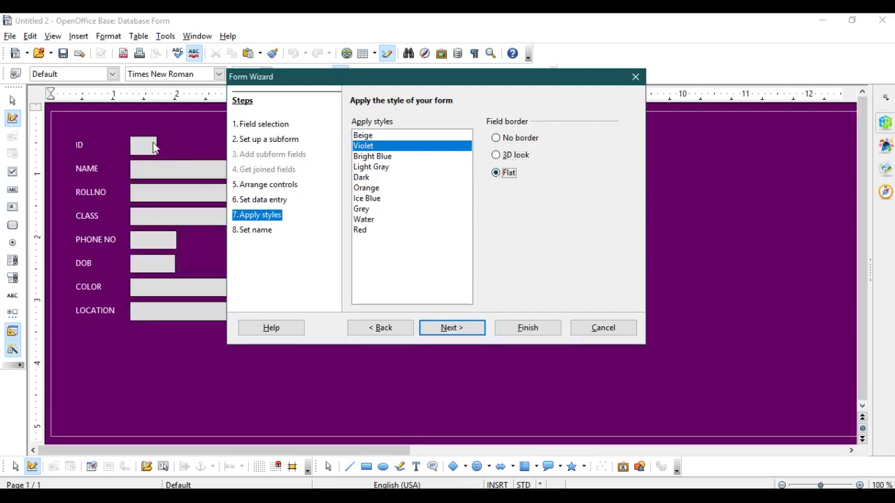
# - Apply the Dark colour scheme and create the form named STUDENT DETAILS
pyautogui.click(372, 157)
pyautogui.click(373, 168)
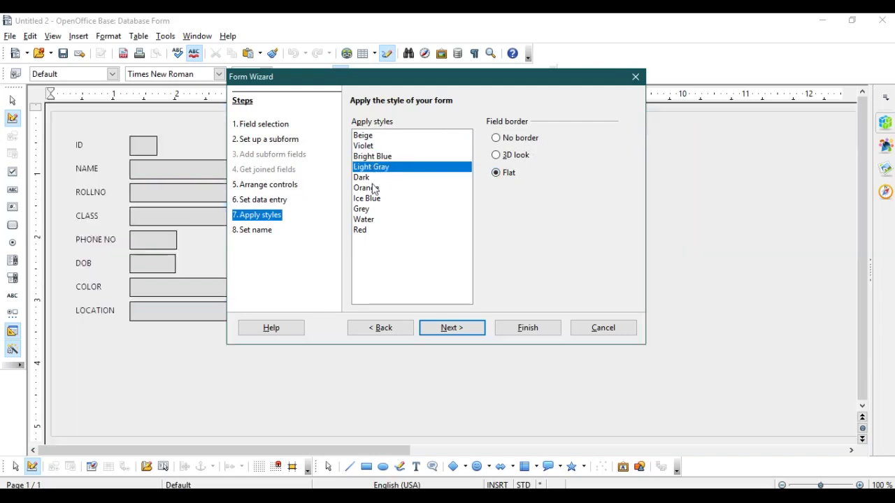
pyautogui.click(372, 180)
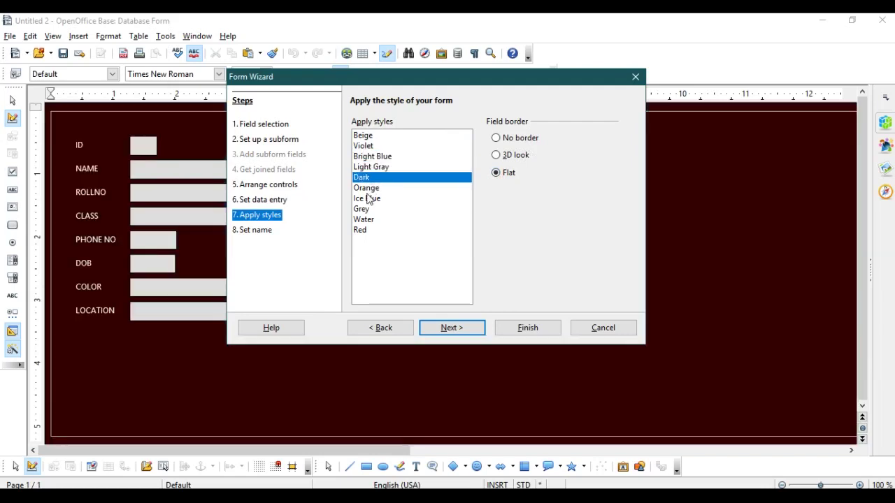
pyautogui.click(452, 327)
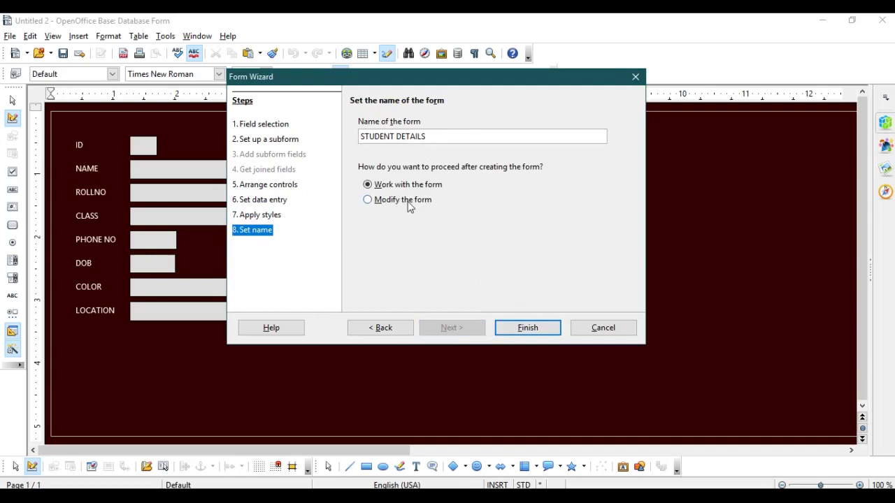
pyautogui.click(533, 329)
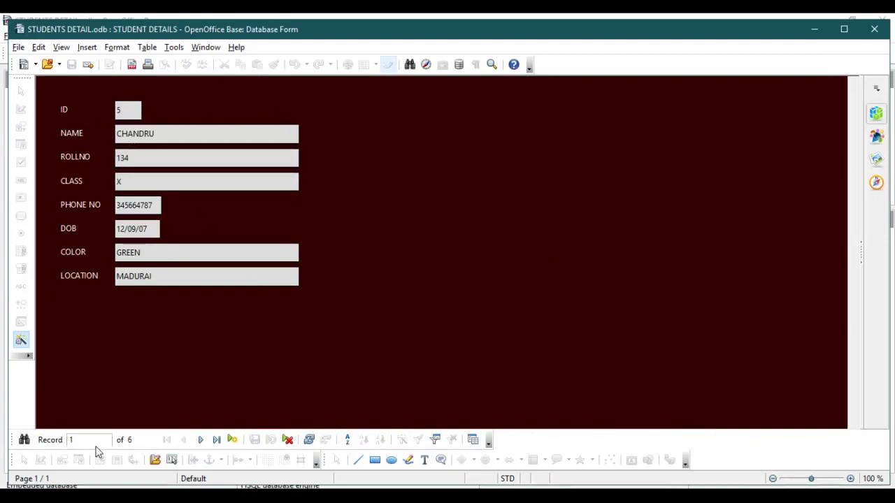
# - Browse through the six existing student records, ending at the last record, ANU
pyautogui.click(202, 440)
pyautogui.click(202, 441)
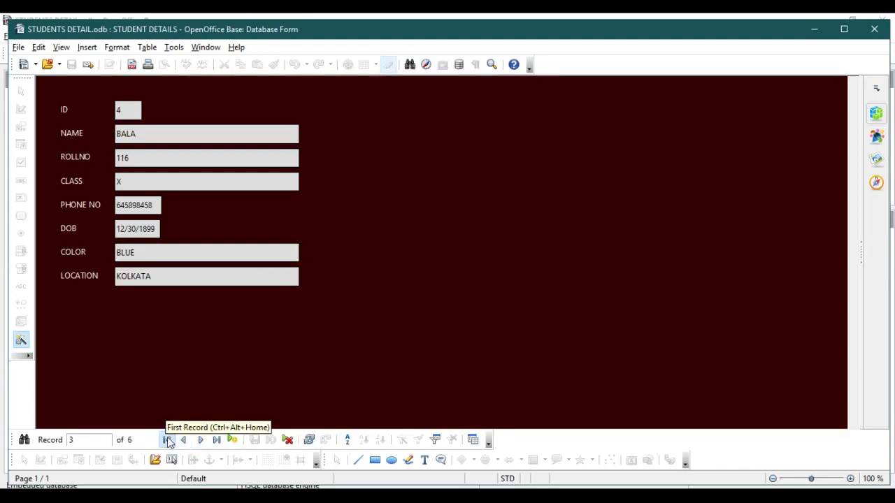
pyautogui.click(169, 440)
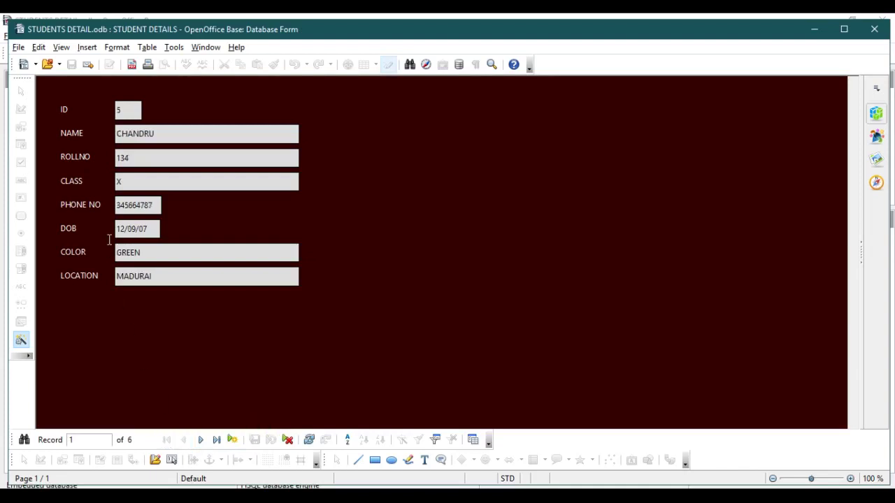
pyautogui.click(204, 441)
pyautogui.click(205, 441)
pyautogui.click(205, 441)
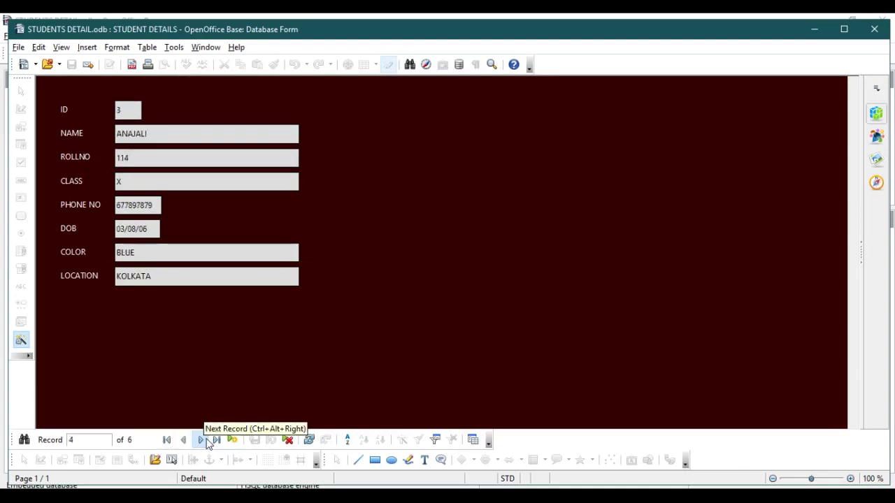
pyautogui.click(204, 441)
pyautogui.click(205, 441)
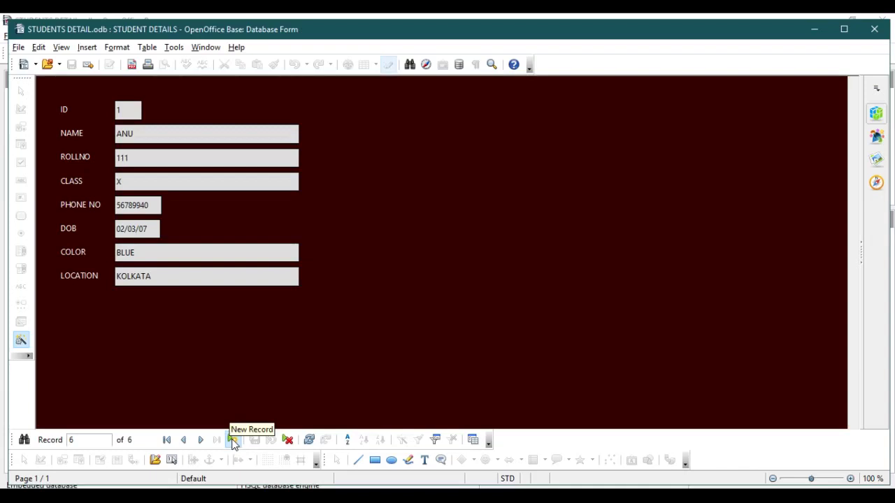
# - Start a new record with ID 7, name RAHUL, roll number 116 and class X
pyautogui.click(232, 440)
pyautogui.click(231, 441)
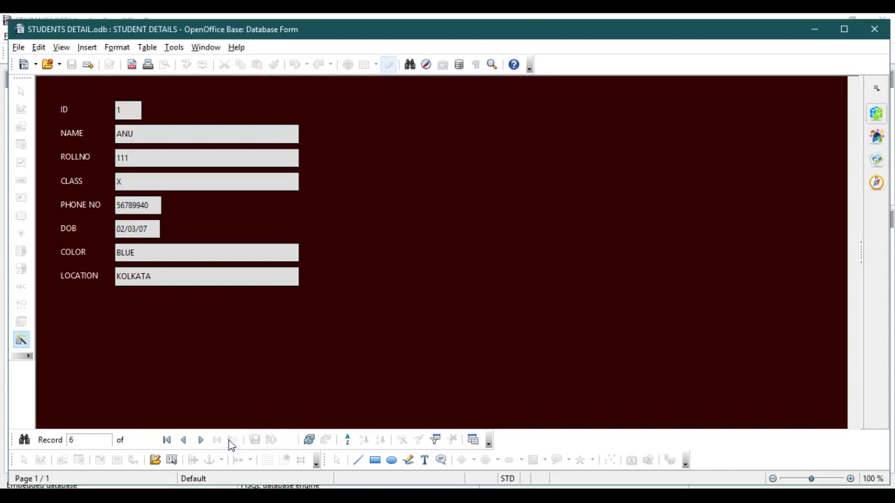
pyautogui.click(137, 116)
pyautogui.write('7')
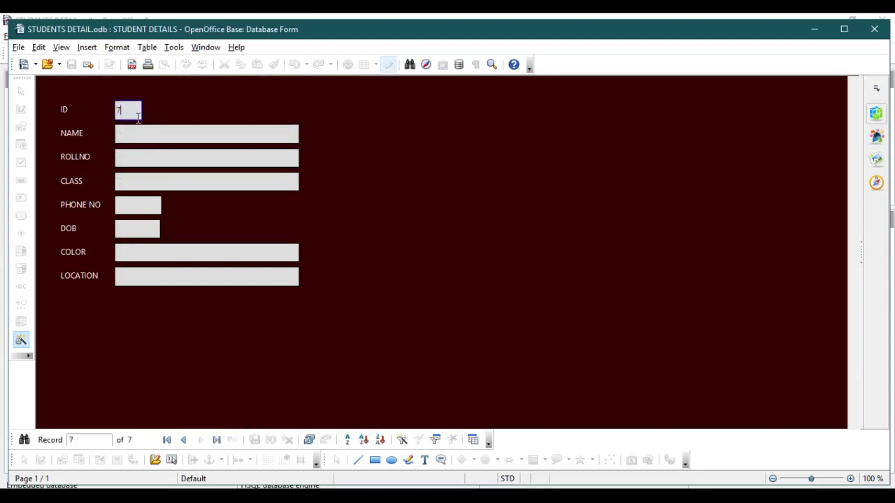
pyautogui.press('Tab')
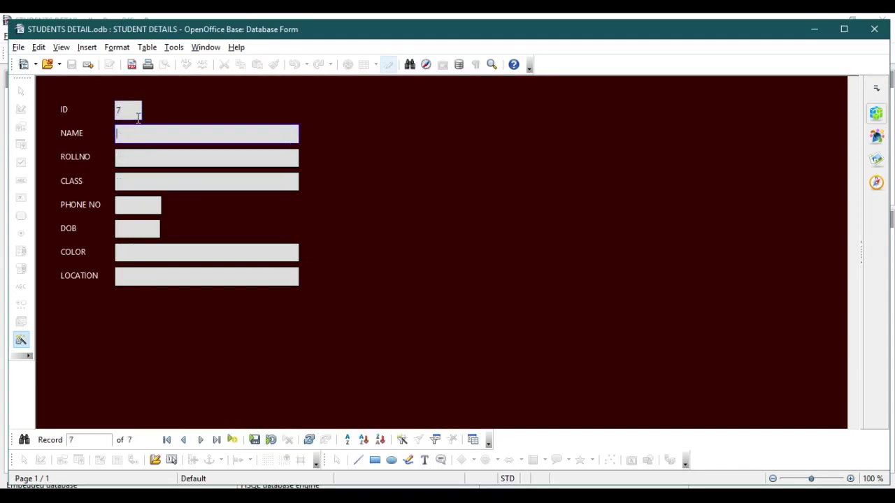
pyautogui.write('RAHUL')
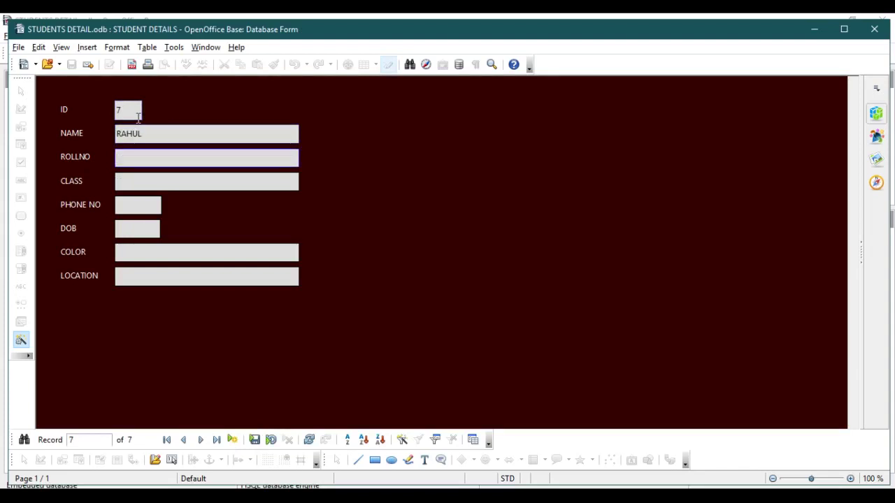
pyautogui.write('116')
pyautogui.press('Tab')
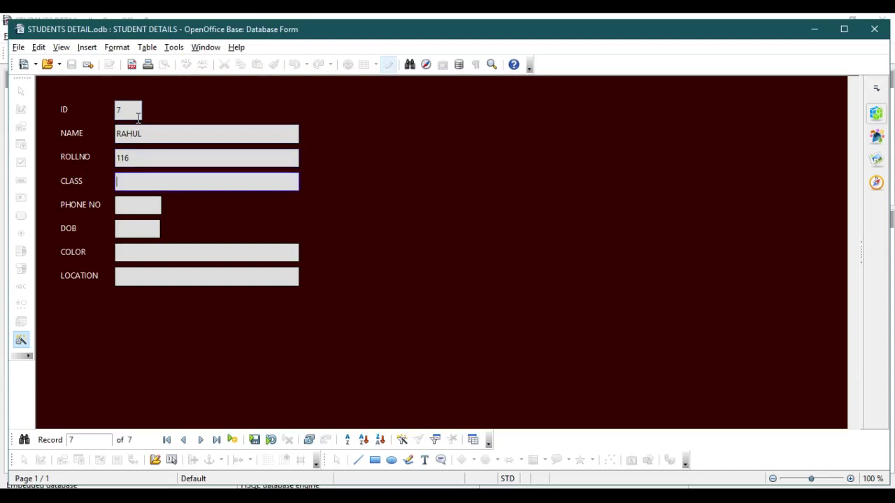
pyautogui.write('X')
pyautogui.press('Tab')
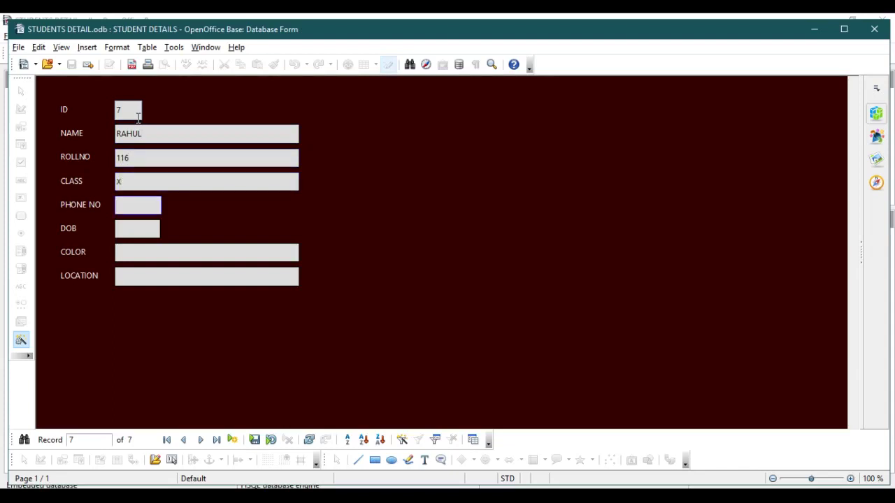
pyautogui.write('4567889')
pyautogui.press('Tab')
pyautogui.write('5.09.2007')
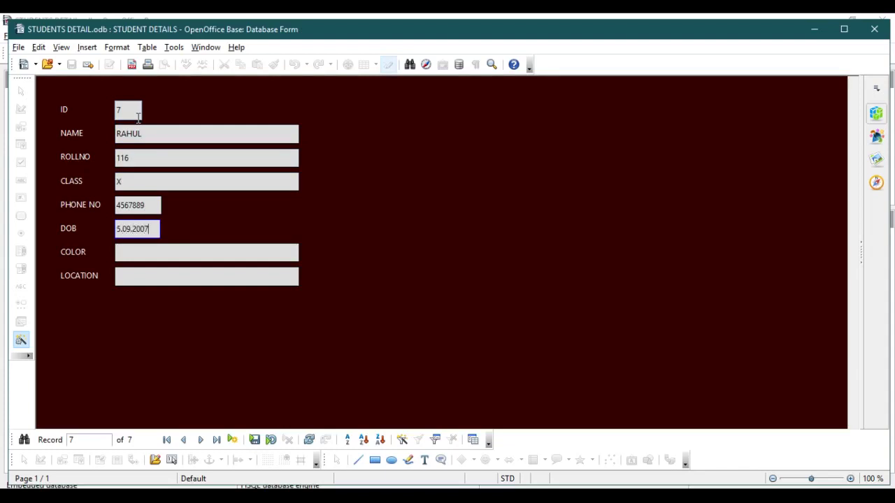
pyautogui.press('Tab')
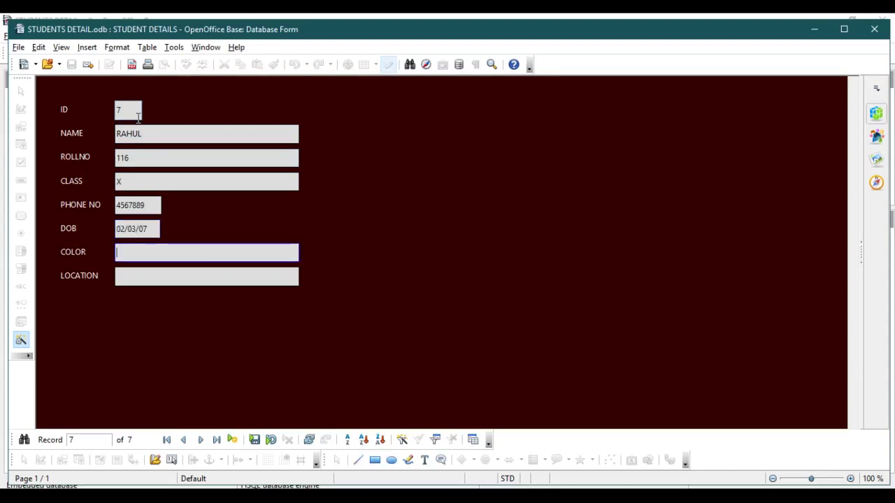
pyautogui.write('G')
pyautogui.press('Tab')
pyautogui.write('CHENNAI')
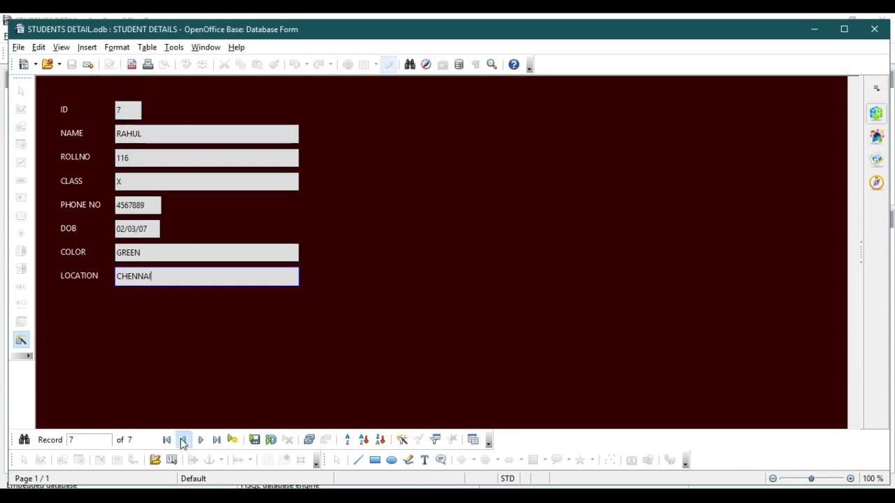
pyautogui.click(254, 442)
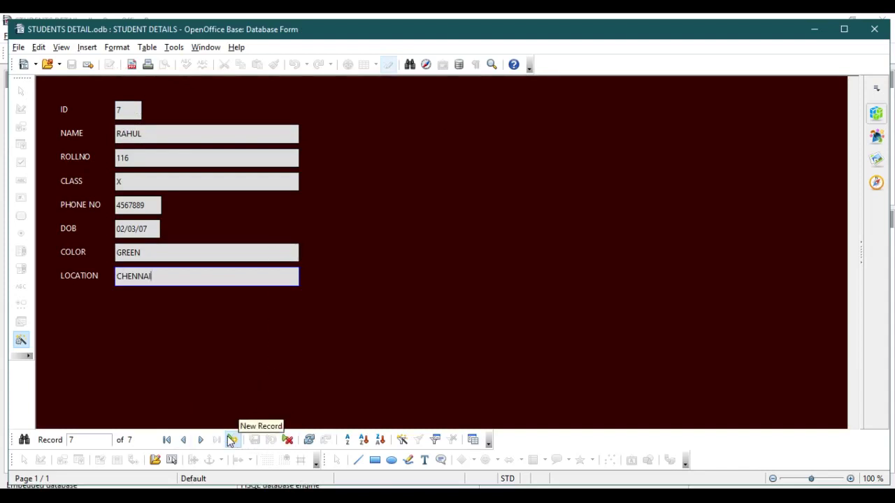
# - Start a new record with ID 8, name SARATH and roll number 124
pyautogui.click(231, 440)
pyautogui.click(126, 112)
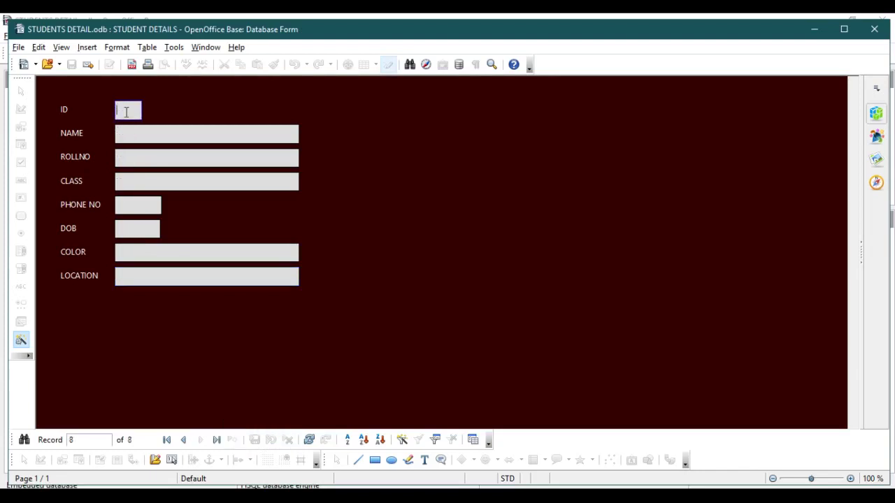
pyautogui.write('8')
pyautogui.press('Tab')
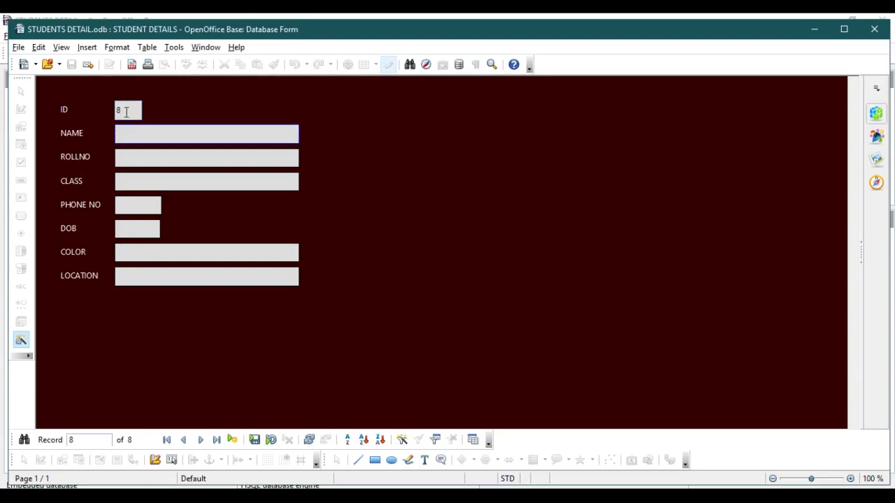
pyautogui.write('SARATH')
pyautogui.press('Tab')
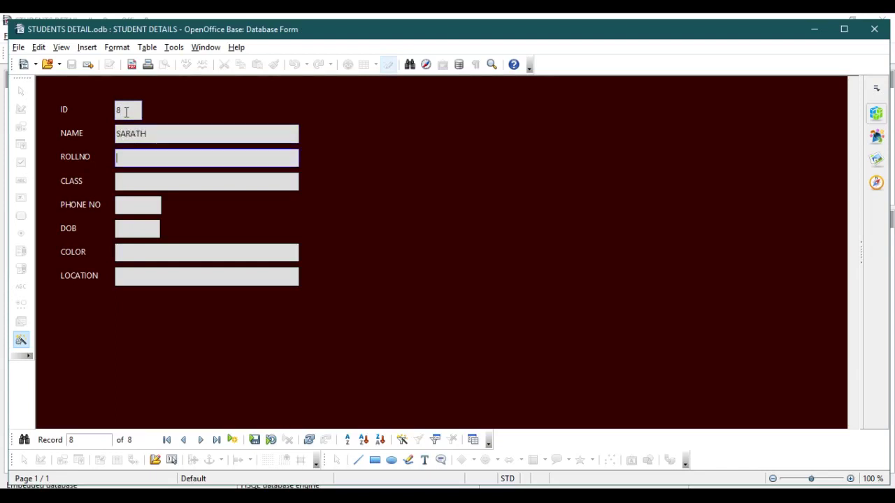
pyautogui.write('124')
pyautogui.press('Tab')
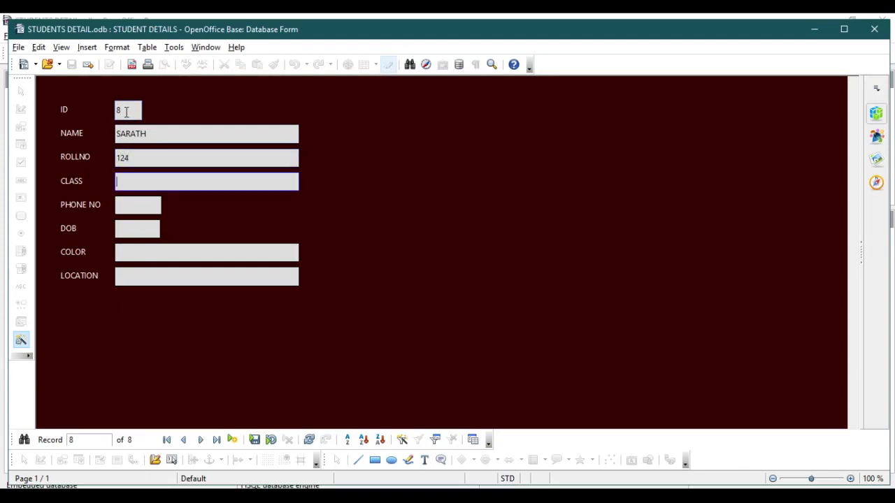
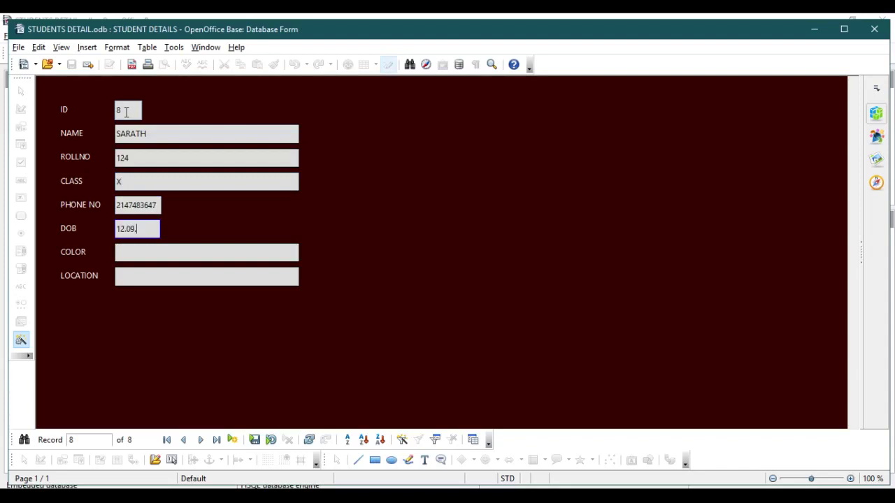
# - Fill in class X, phone number, date of birth, colour ORANGE and location MUMBAI, then save
pyautogui.press('Tab')
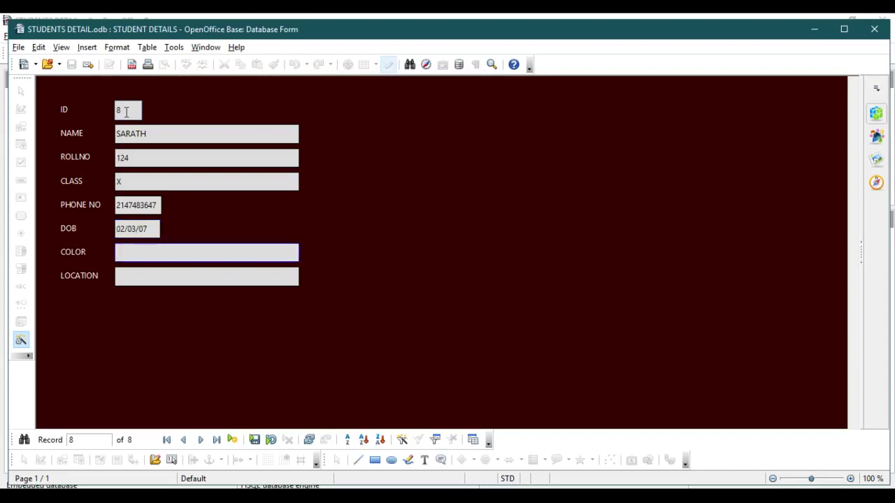
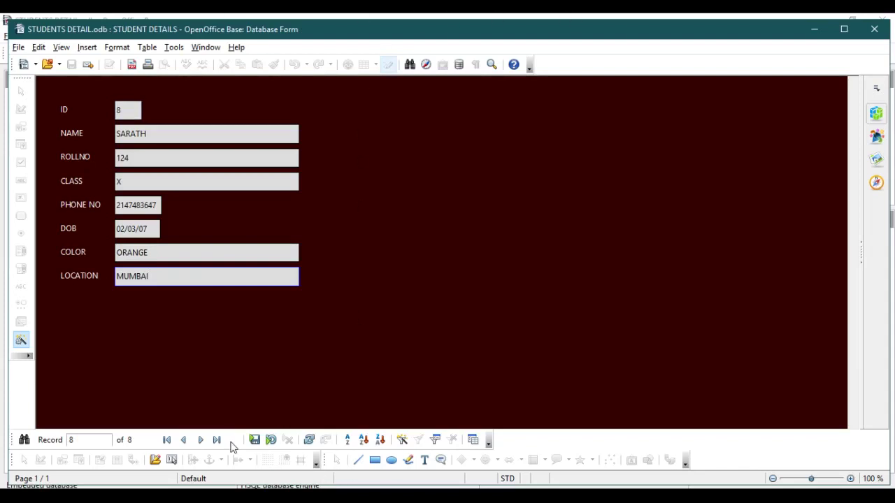
pyautogui.click(255, 441)
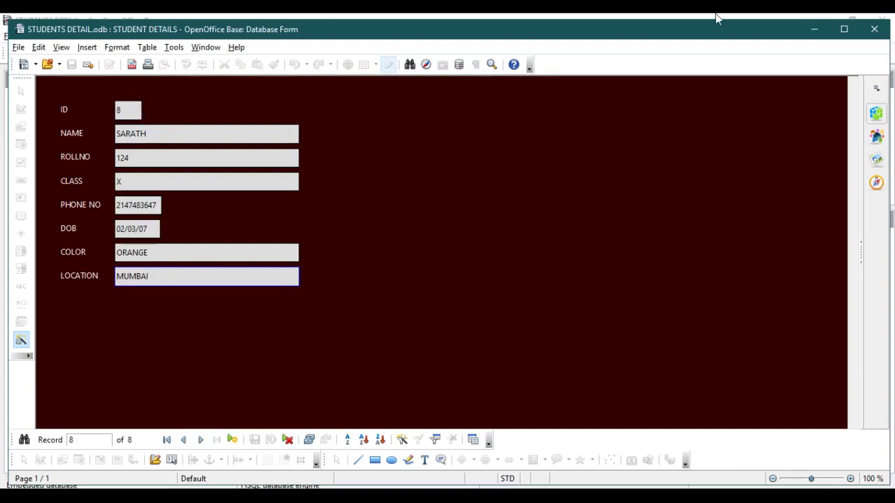
# - Preview the SDETAILS table to confirm RAHUL and SARATH were added, then bring back the form
pyautogui.click(813, 31)
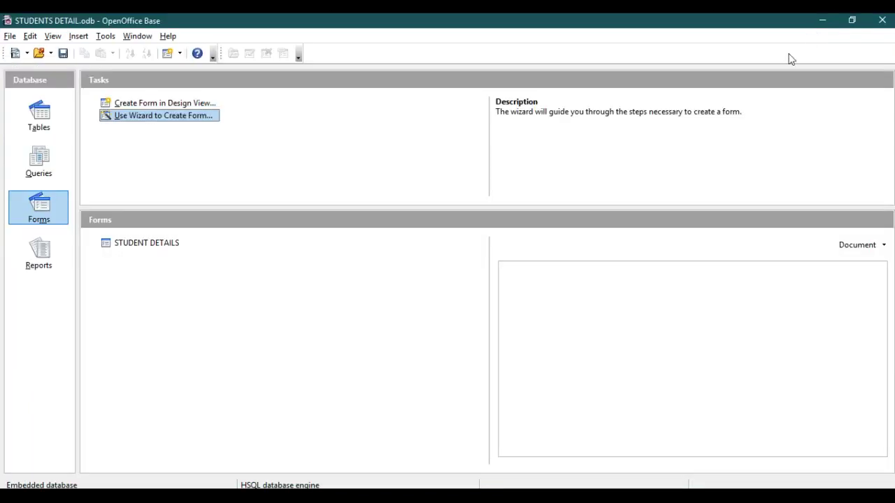
pyautogui.click(49, 118)
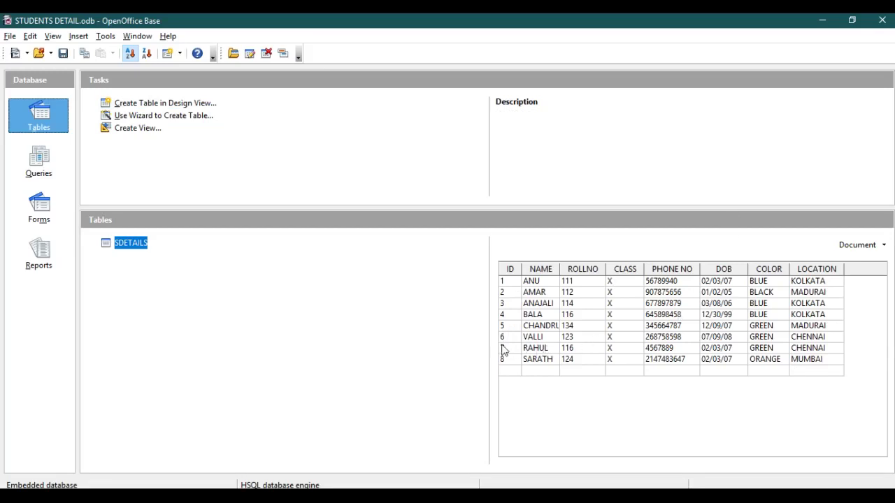
pyautogui.moveTo(598, 498)
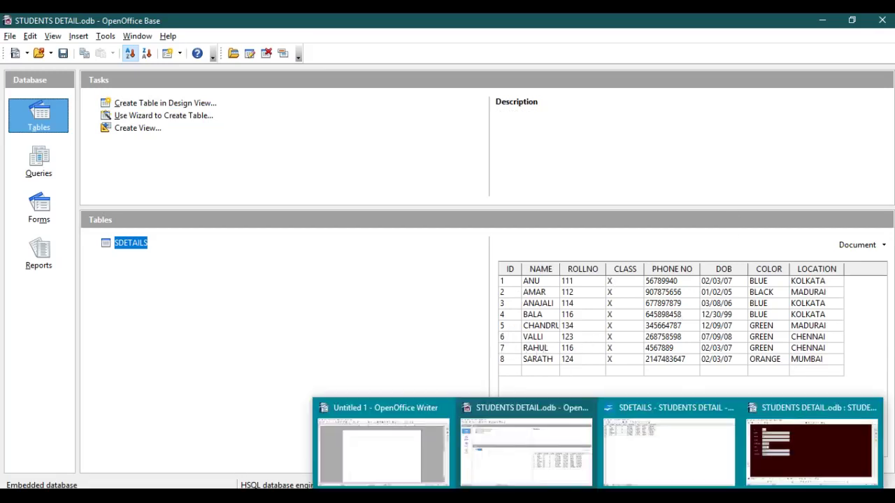
pyautogui.click(783, 474)
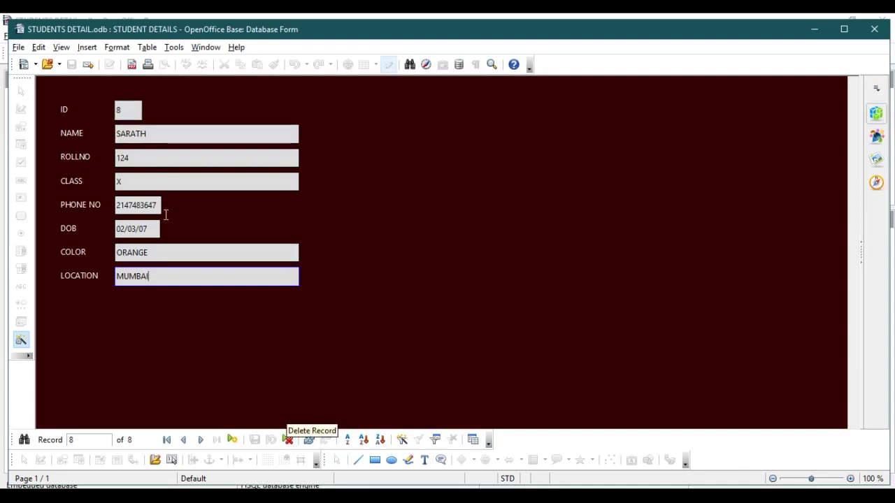
# - Step back to ANAJALI's record (roll 114, KOLKATA) and delete it, confirming the deletion
pyautogui.click(183, 441)
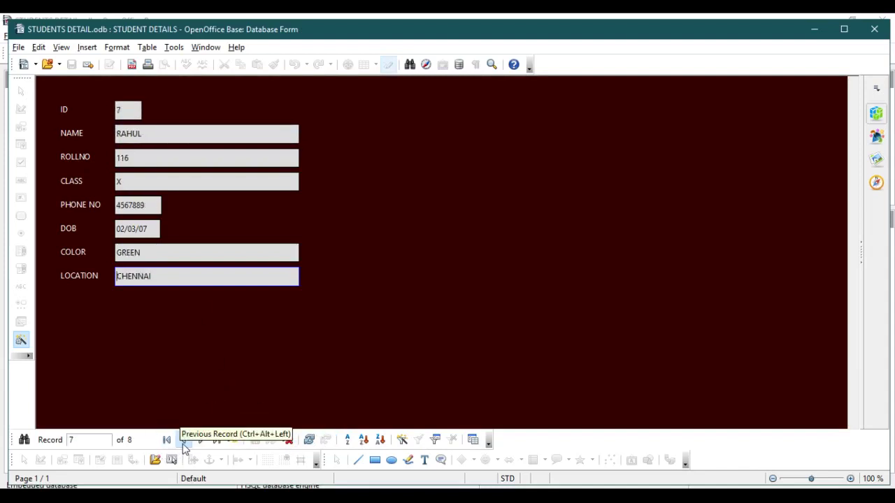
pyautogui.click(183, 441)
pyautogui.click(183, 441)
pyautogui.click(185, 440)
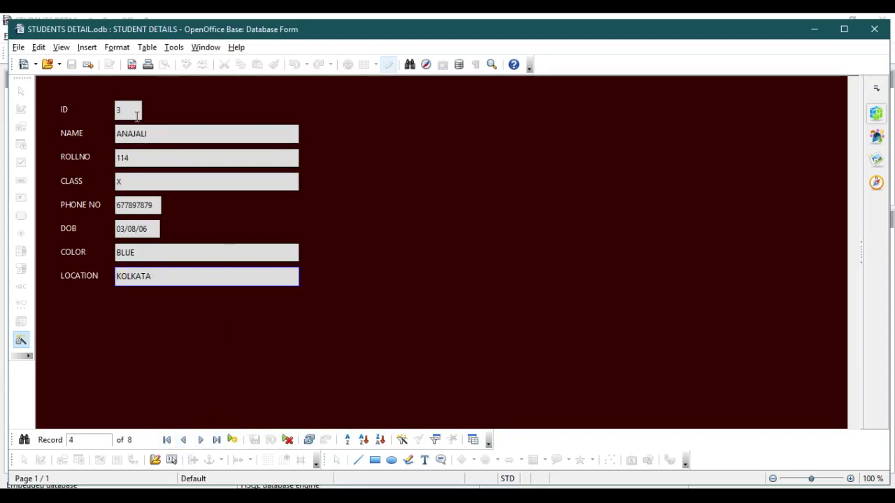
pyautogui.click(286, 439)
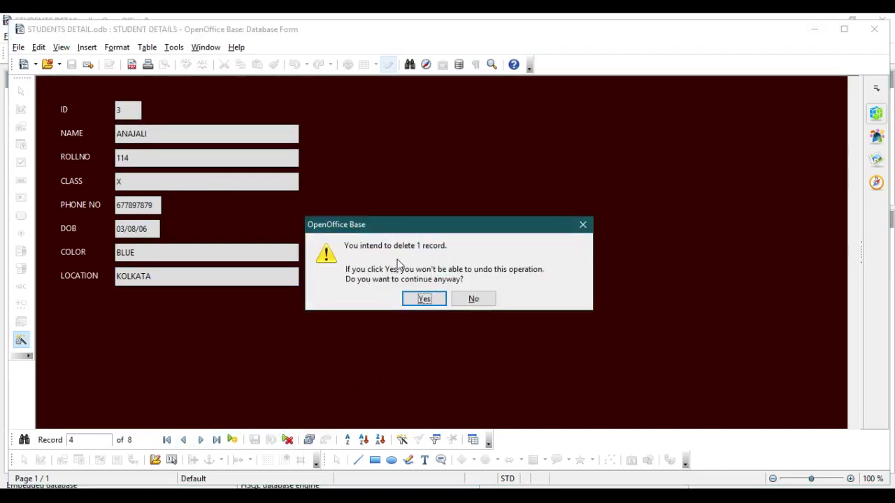
pyautogui.click(425, 305)
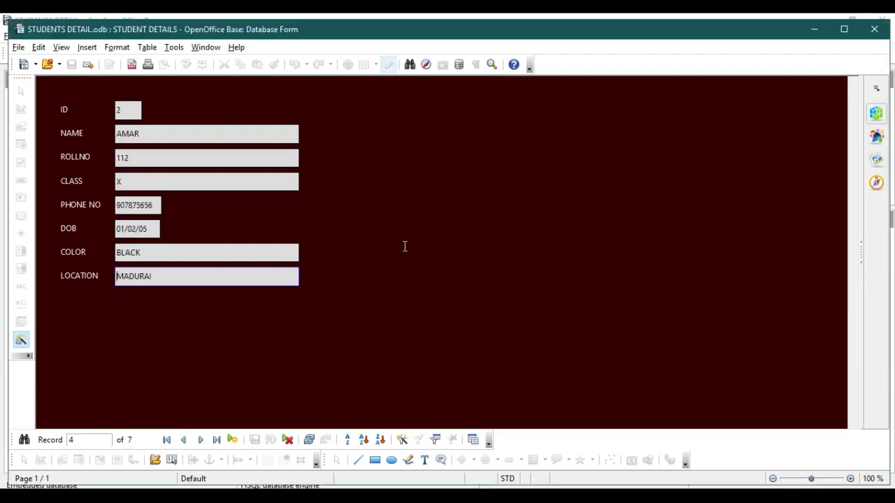
pyautogui.click(201, 440)
pyautogui.click(201, 439)
pyautogui.moveTo(533, 499)
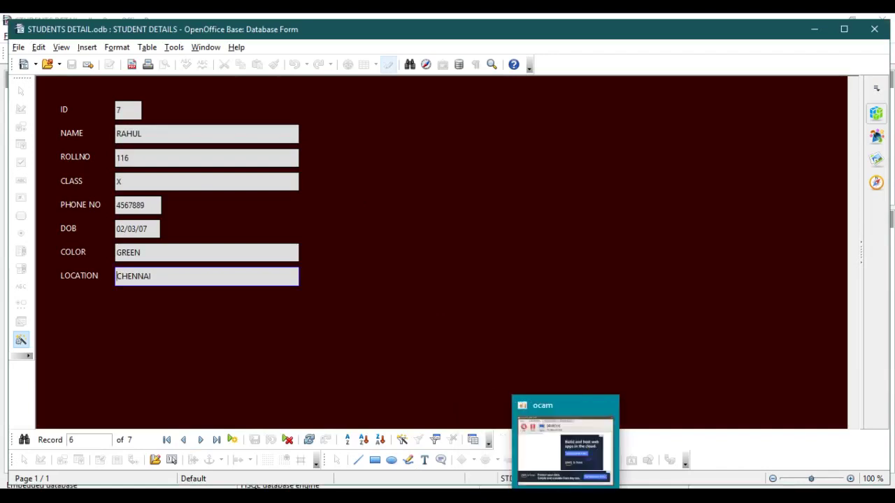
pyautogui.moveTo(598, 499)
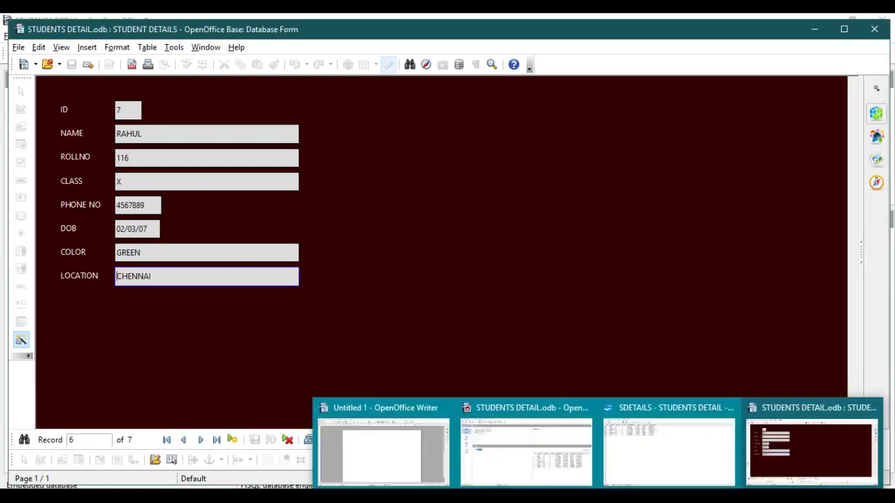
pyautogui.click(535, 464)
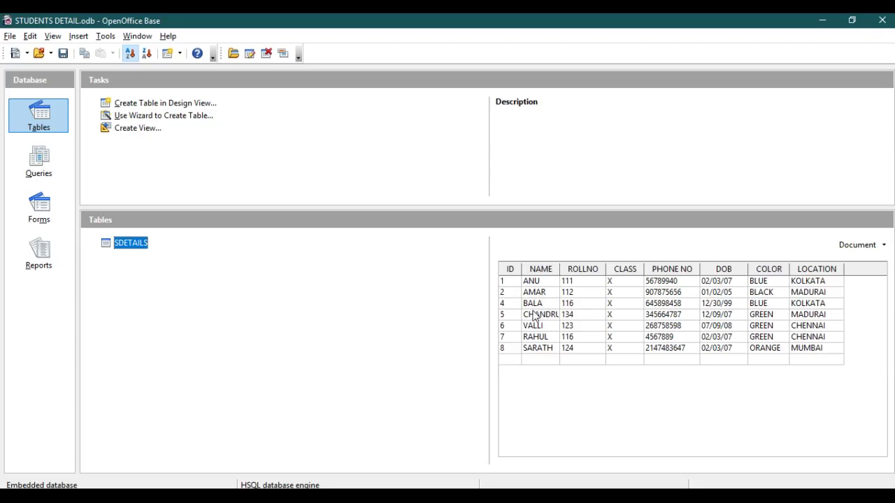
pyautogui.moveTo(539, 483)
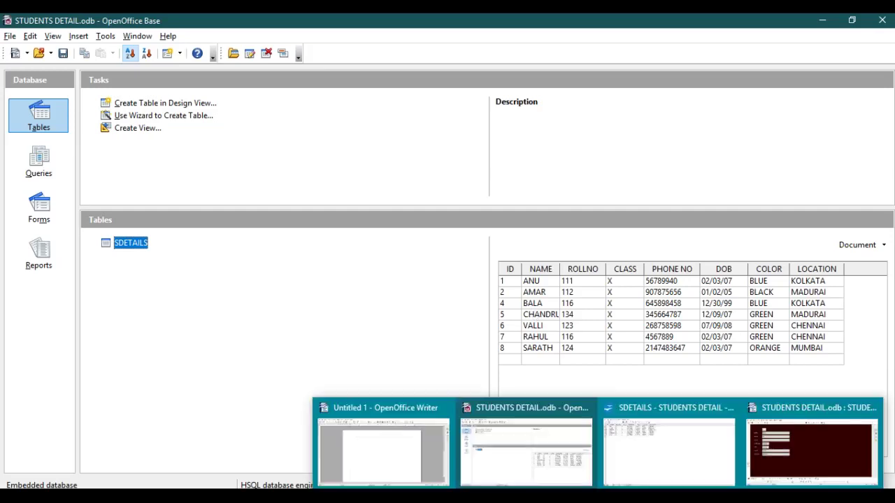
pyautogui.click(748, 475)
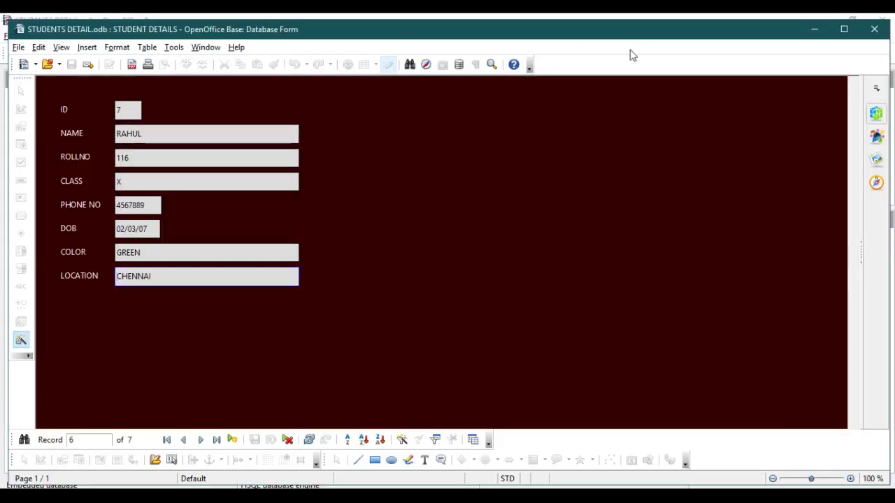
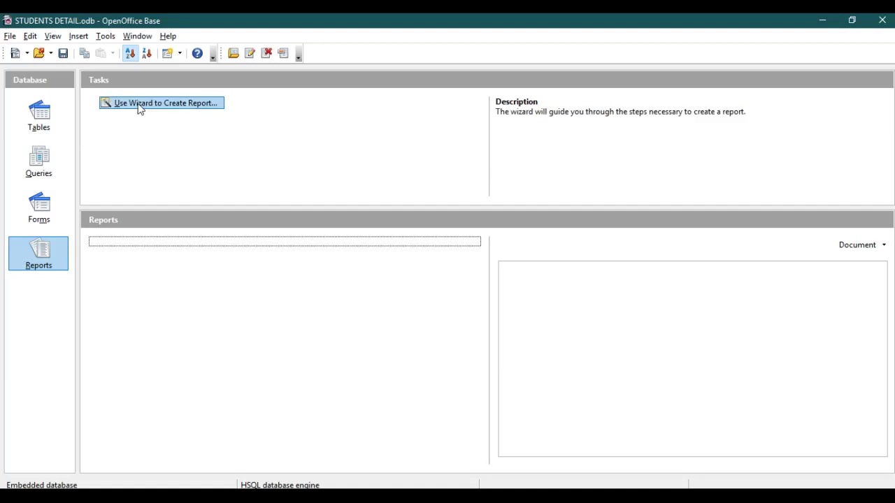
# - Start the Report Wizard on the SDETAILS table with all eight fields included
pyautogui.click(139, 108)
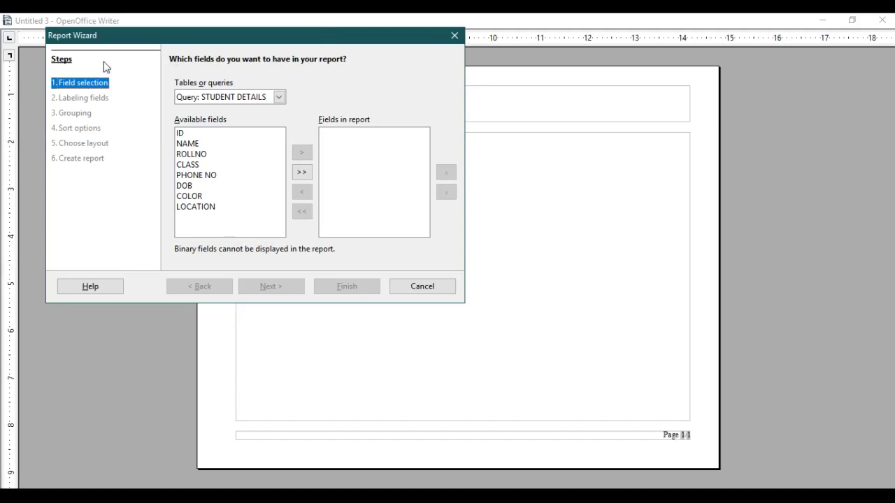
pyautogui.click(277, 100)
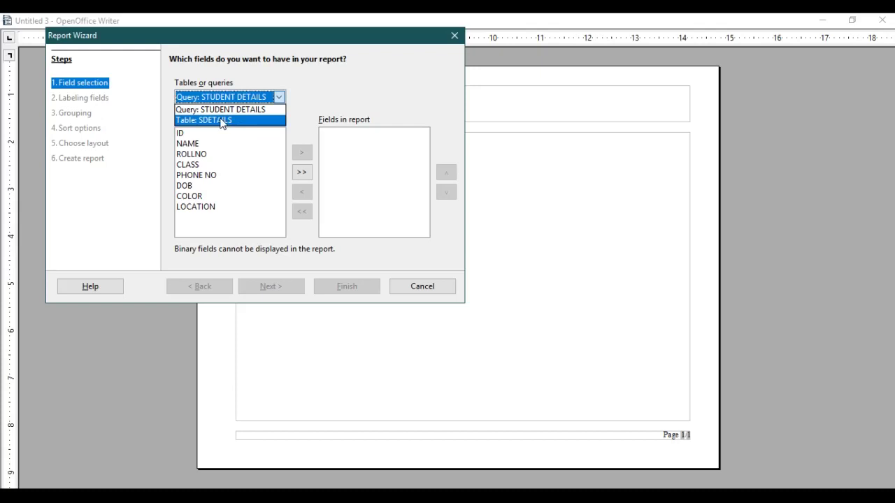
pyautogui.click(222, 120)
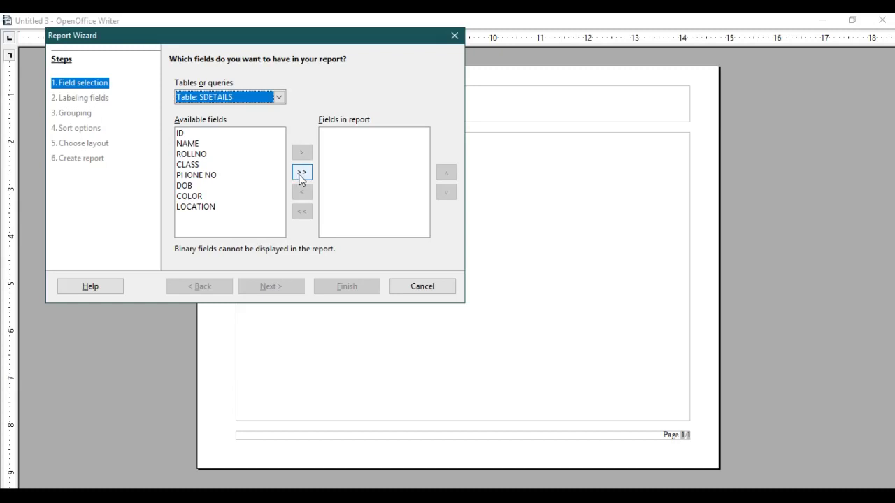
pyautogui.click(301, 173)
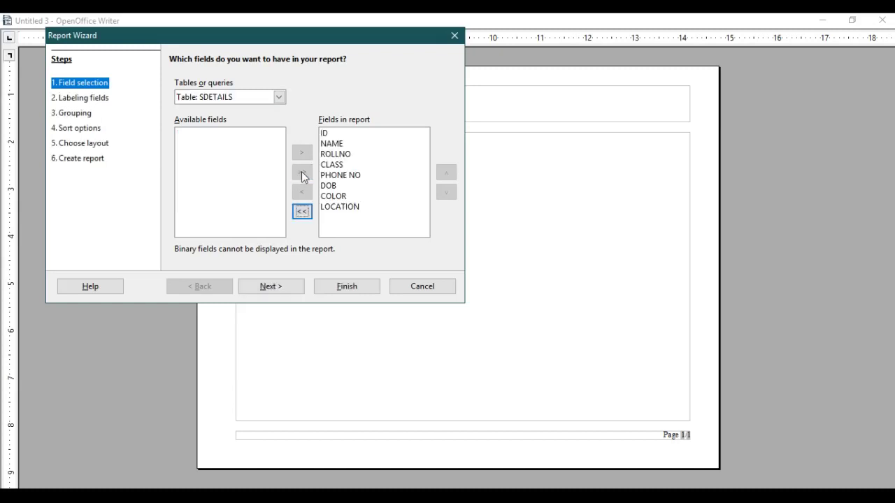
pyautogui.click(302, 211)
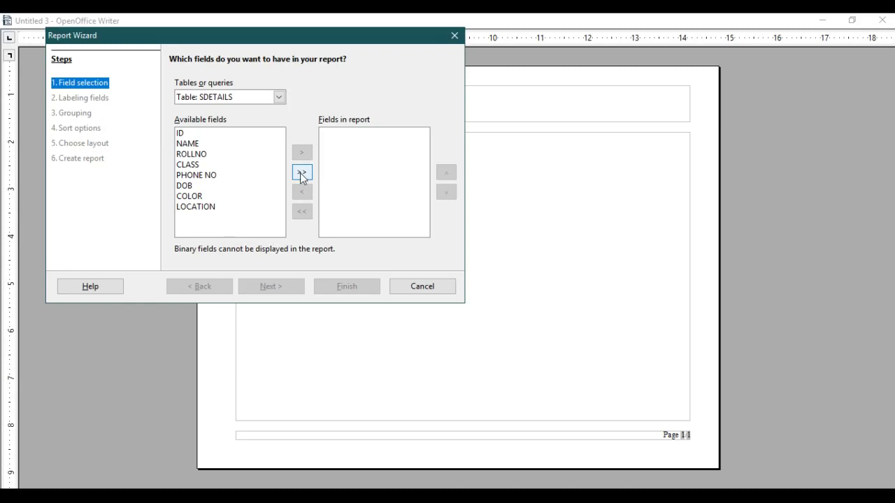
pyautogui.click(301, 173)
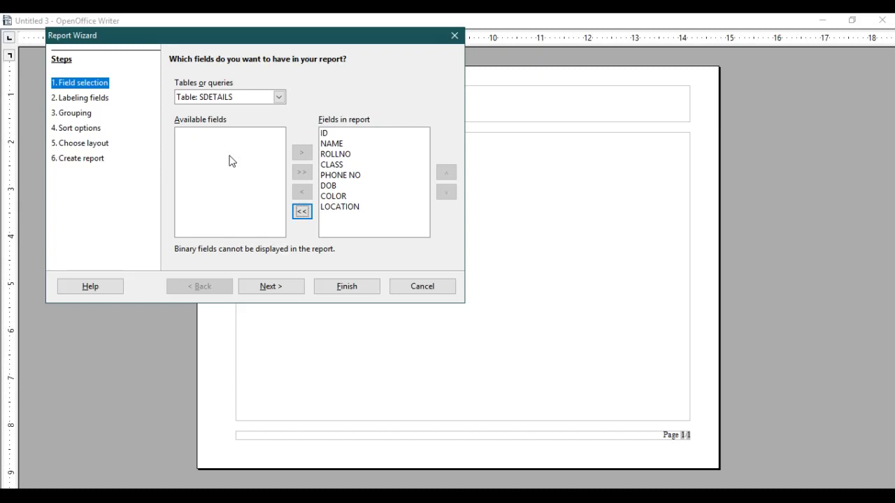
pyautogui.click(270, 286)
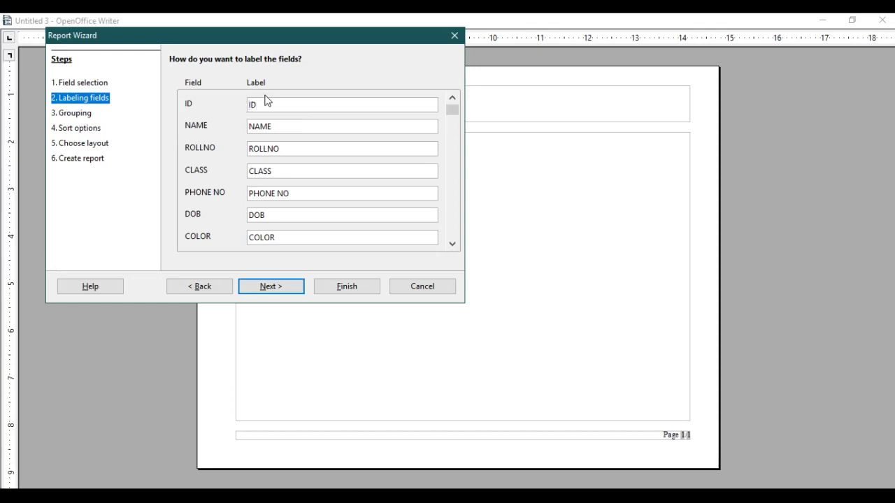
# - Enter the label STUDENT, then group the report by COLOR
pyautogui.write('STUDENT')
pyautogui.click(272, 287)
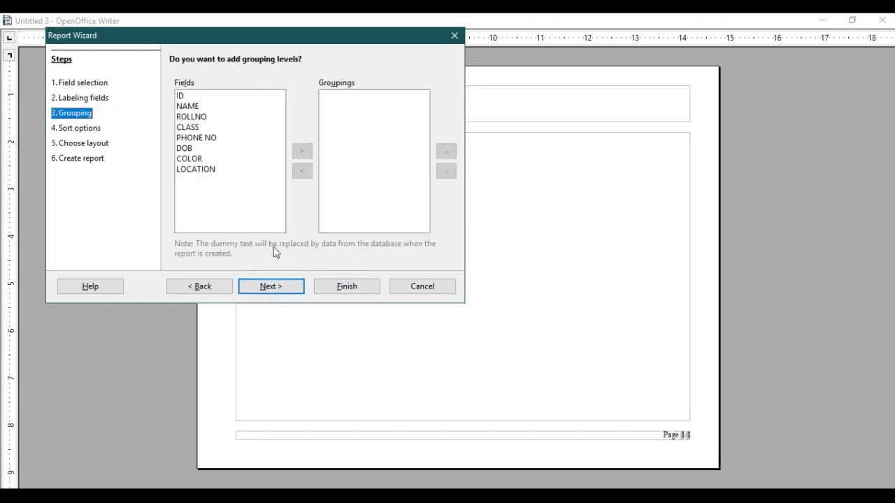
pyautogui.click(195, 164)
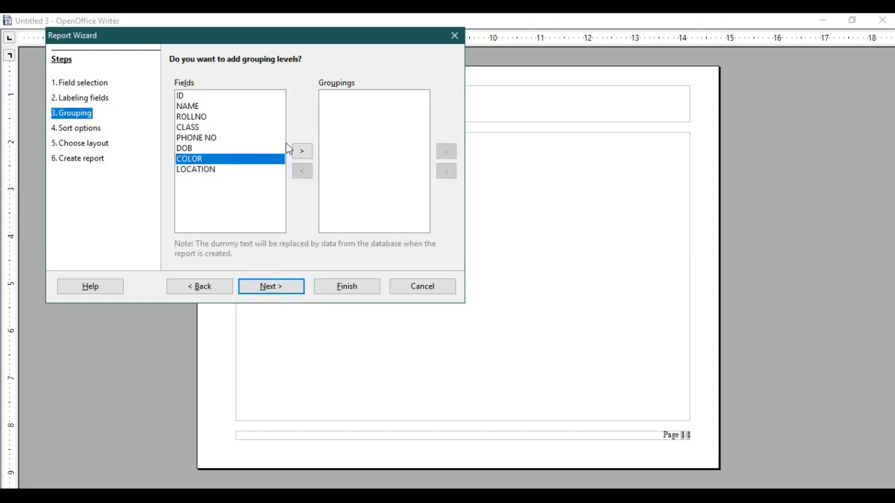
pyautogui.click(302, 151)
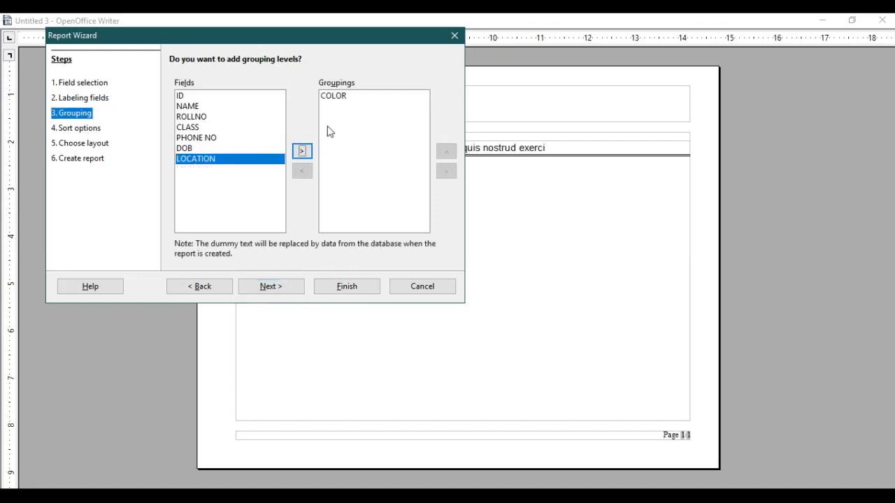
# - Sort within the COLOR groups by ROLLNO in descending order
pyautogui.click(270, 287)
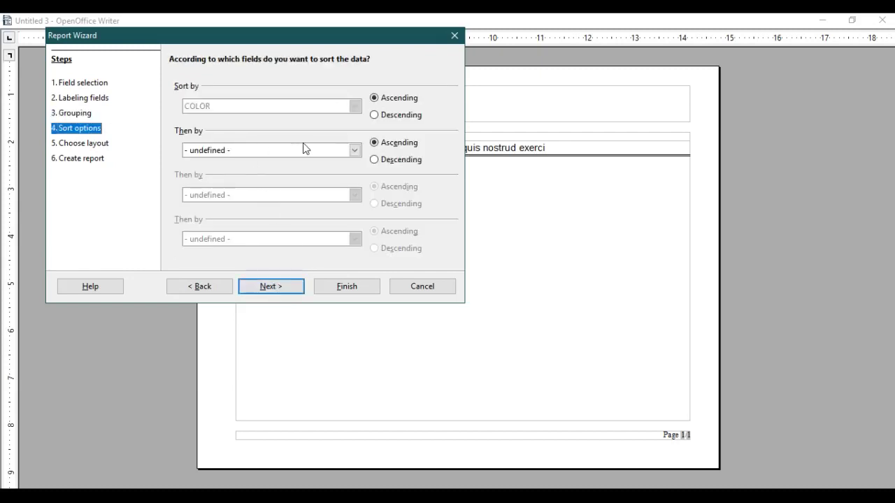
pyautogui.click(355, 151)
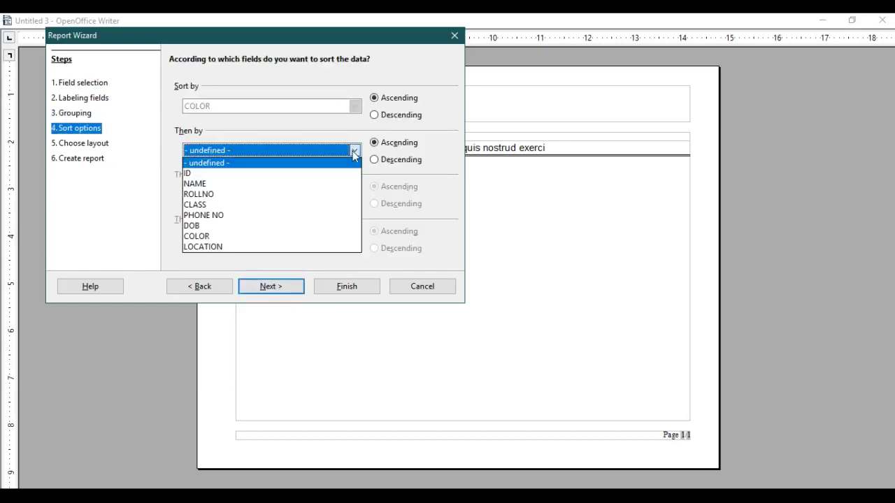
pyautogui.click(209, 195)
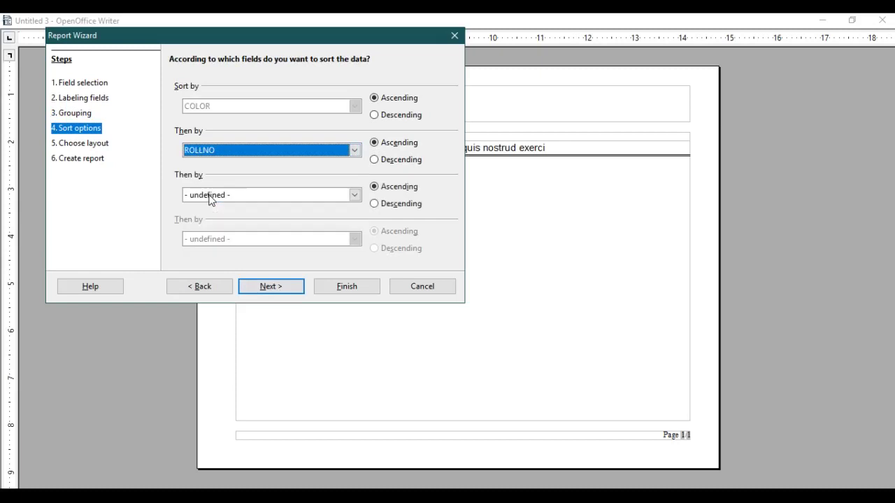
pyautogui.click(374, 160)
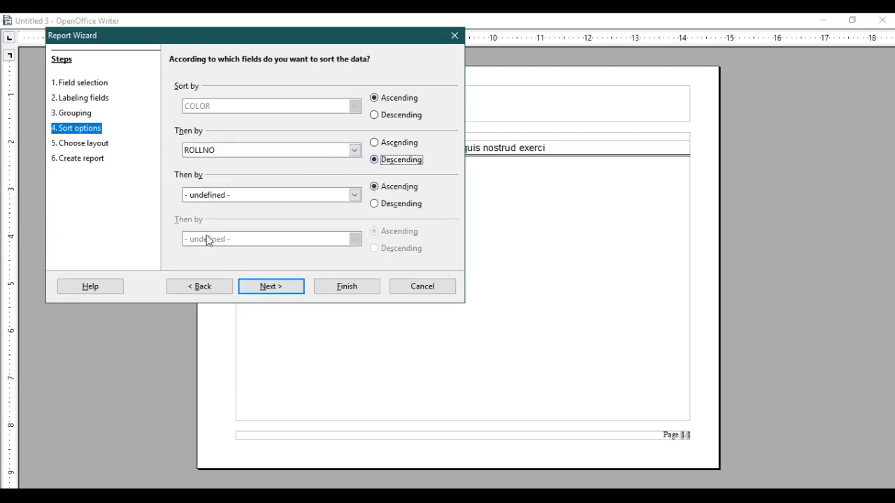
pyautogui.click(268, 288)
# - Keep the Outline - Highlighted layout, apply Bubbles headers and footers, and create the report
pyautogui.click(102, 144)
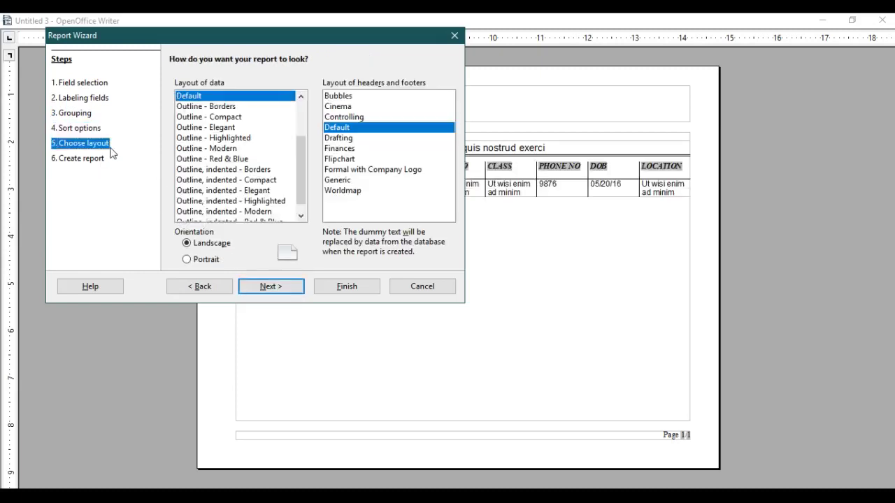
pyautogui.click(234, 129)
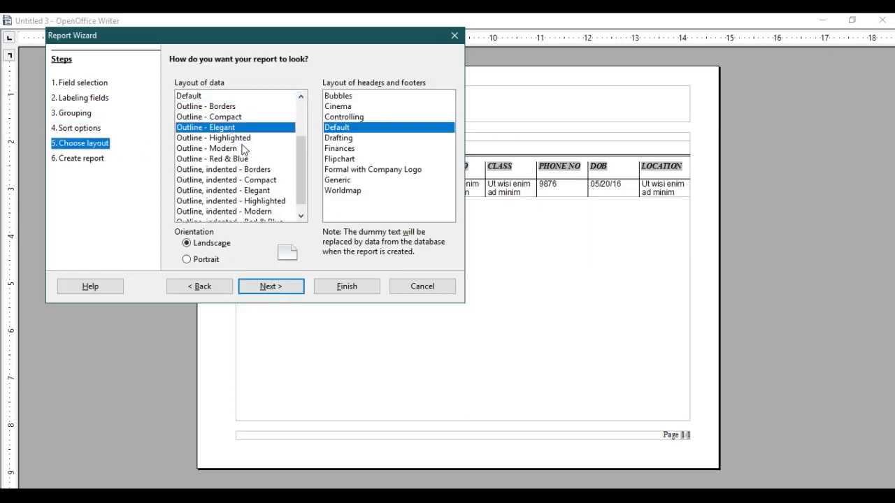
pyautogui.click(241, 148)
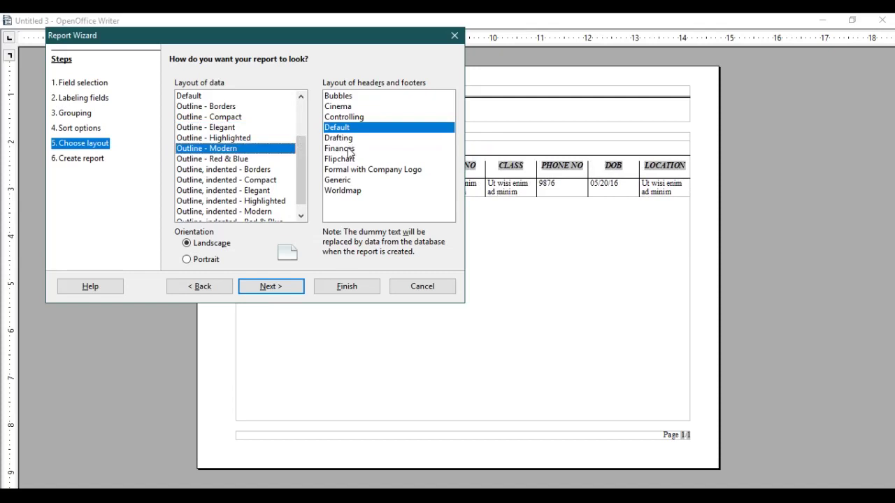
pyautogui.press('Up')
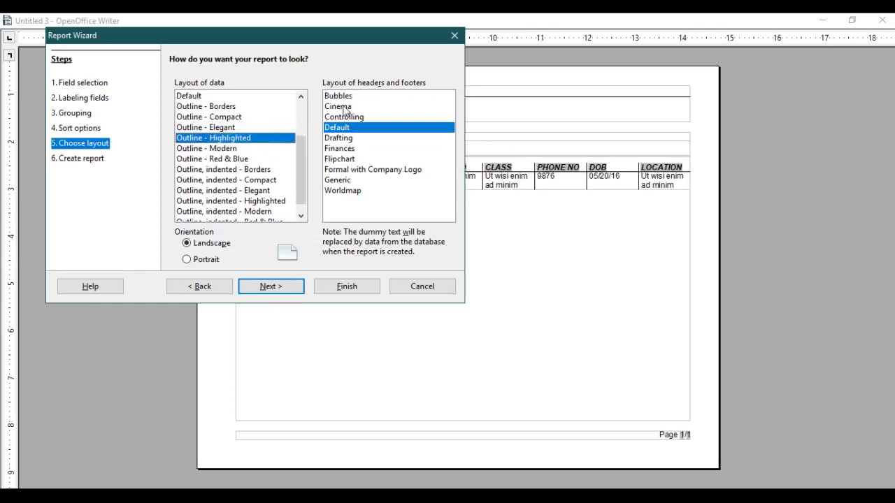
pyautogui.click(342, 97)
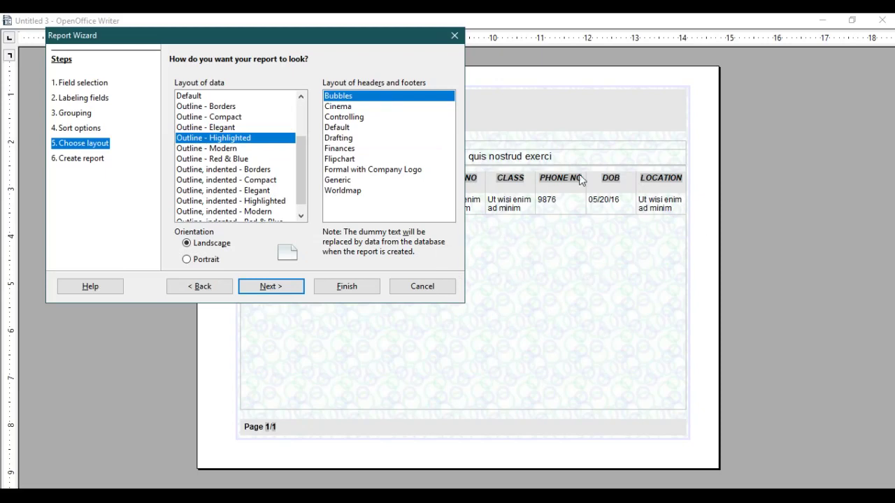
pyautogui.click(266, 288)
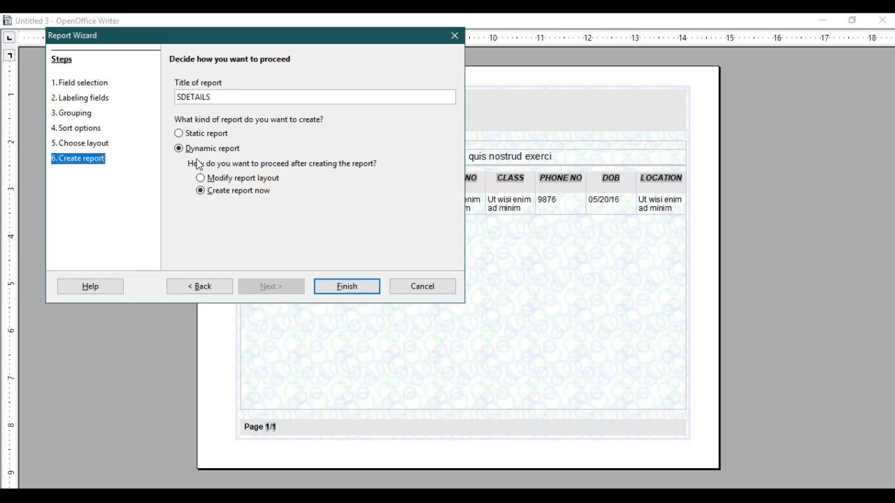
pyautogui.click(347, 286)
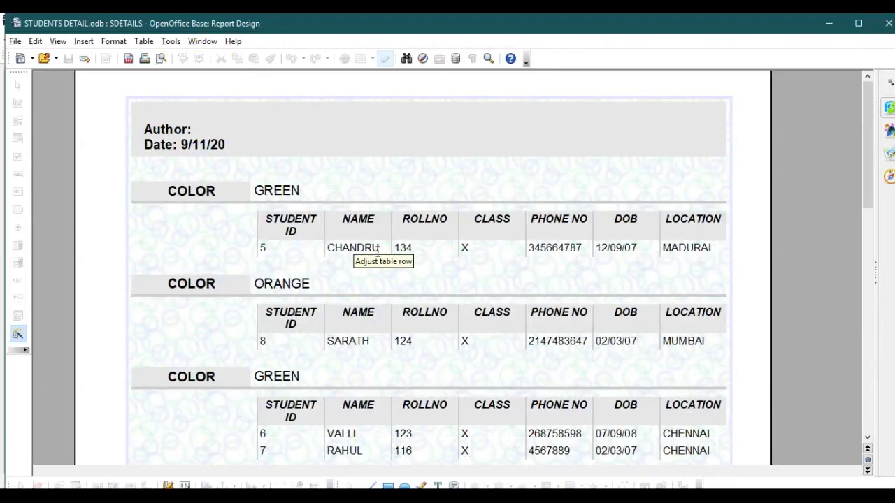
pyautogui.scroll(-2, 378, 253)
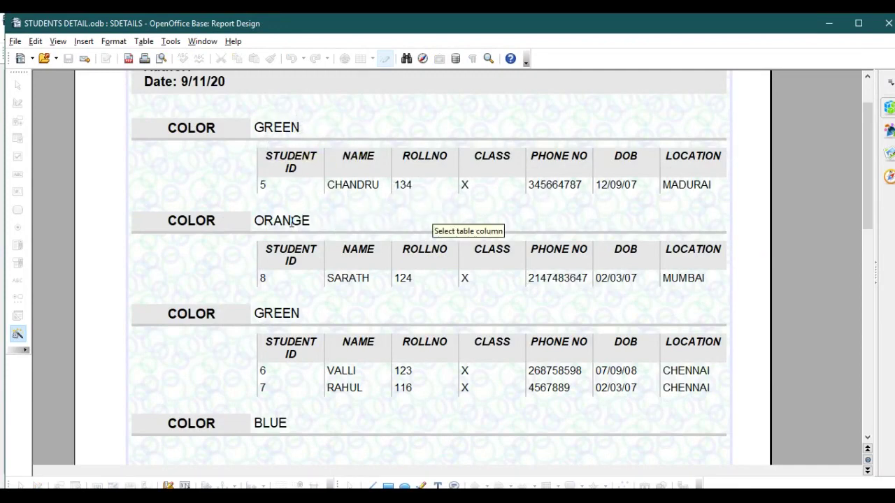
pyautogui.scroll(-1, 584, 295)
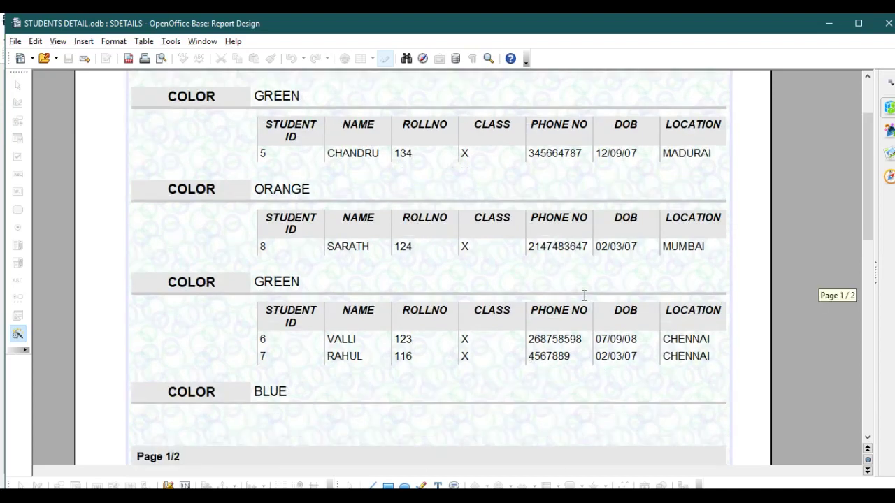
pyautogui.scroll(-1, 584, 296)
pyautogui.scroll(-2, 459, 326)
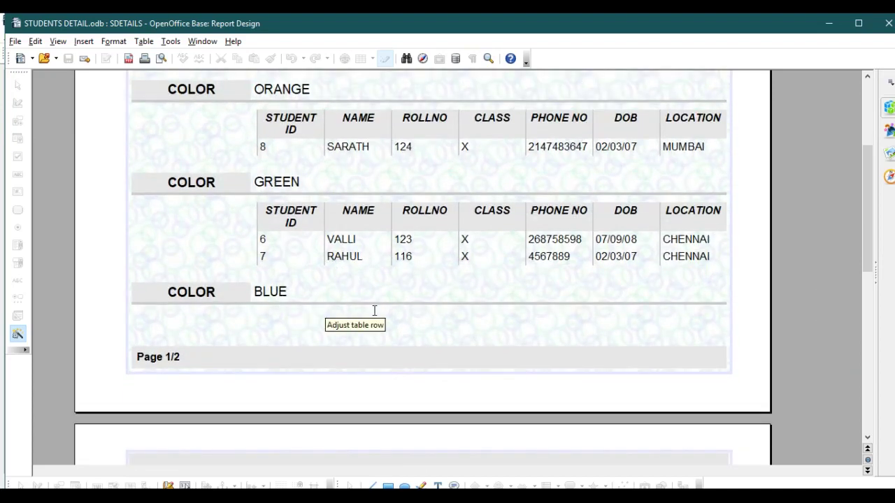
pyautogui.scroll(5, 378, 312)
pyautogui.scroll(1, 388, 306)
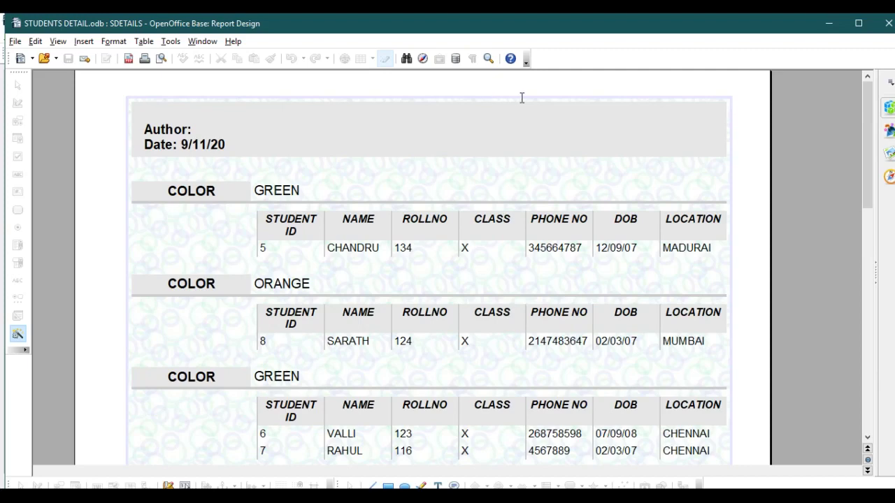
pyautogui.moveTo(552, 496)
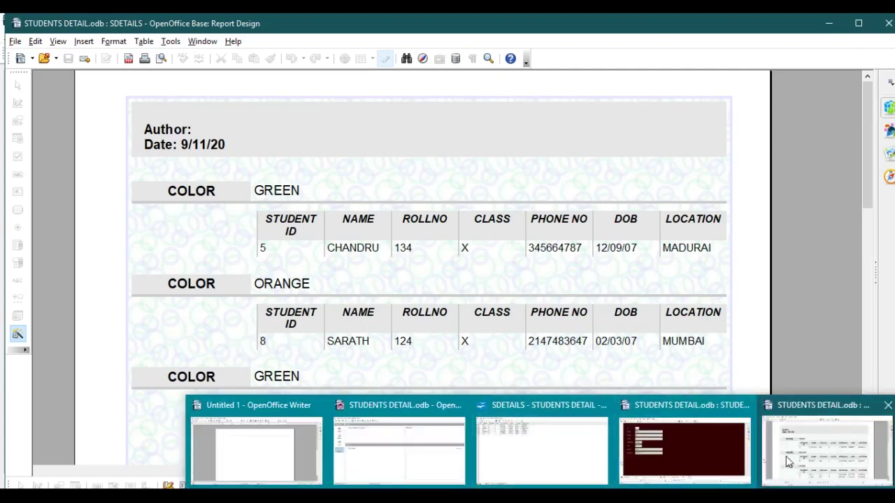
# - Back in the STUDENTS DETAIL database, browse forms, queries and tables, ending on Reports showing SDETAILS
pyautogui.click(440, 461)
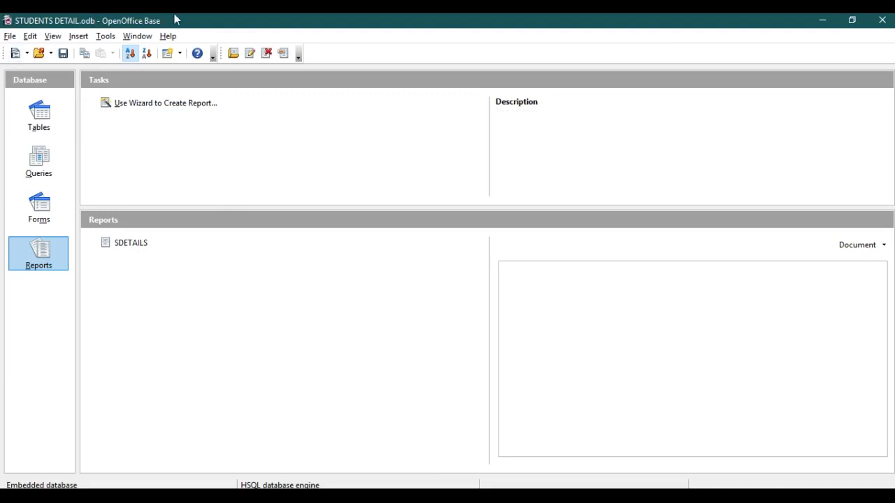
pyautogui.click(39, 206)
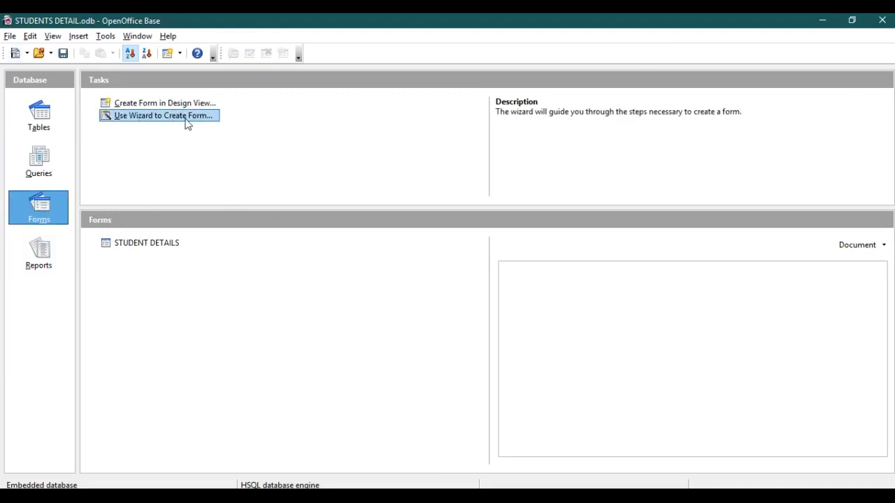
pyautogui.click(36, 257)
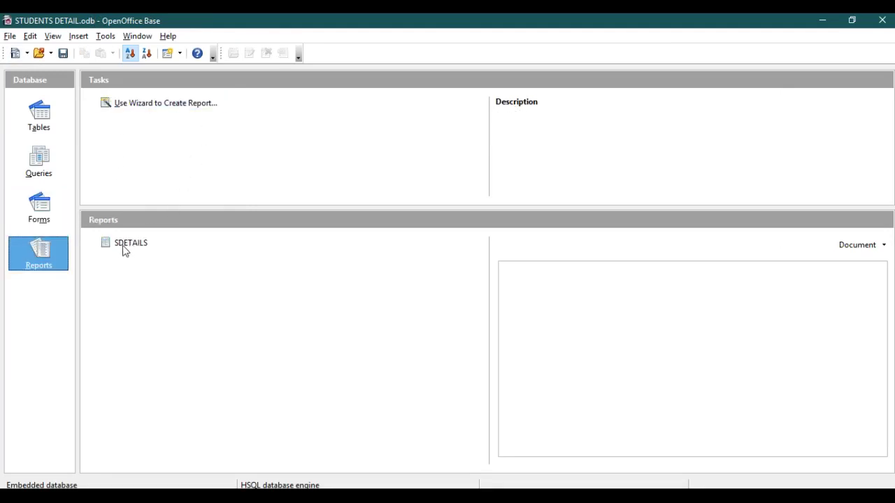
pyautogui.click(40, 210)
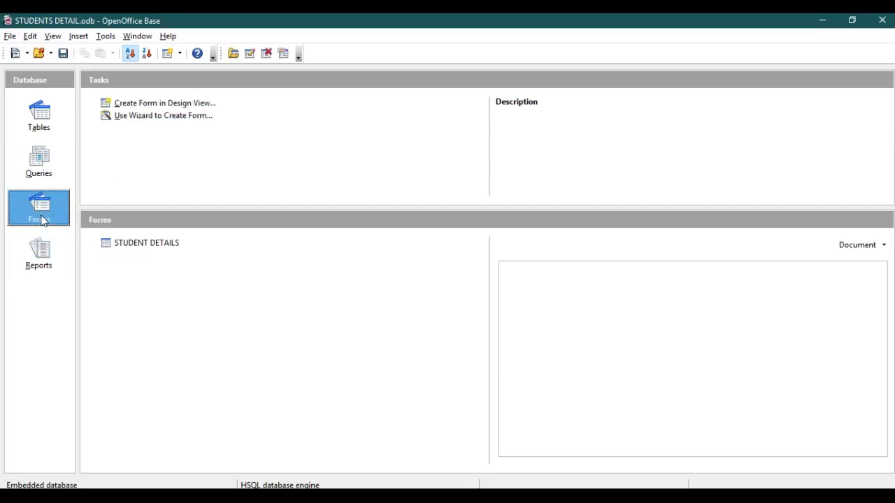
pyautogui.click(140, 243)
pyautogui.click(39, 164)
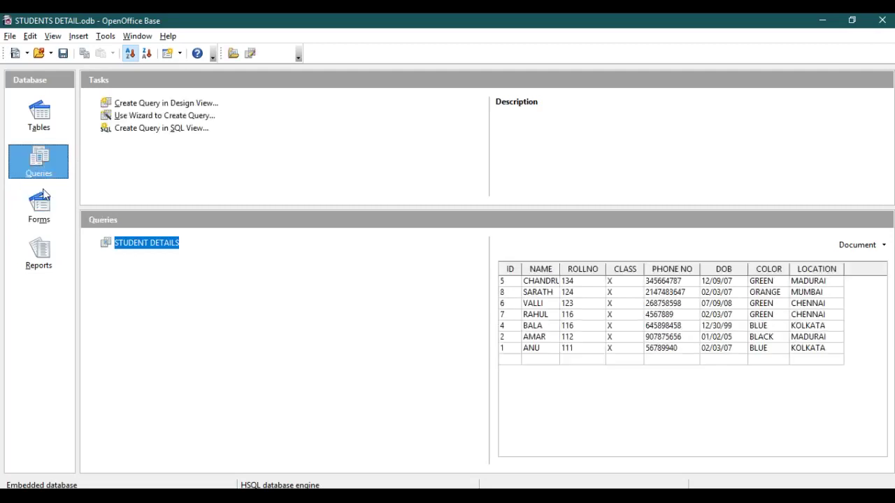
pyautogui.click(49, 126)
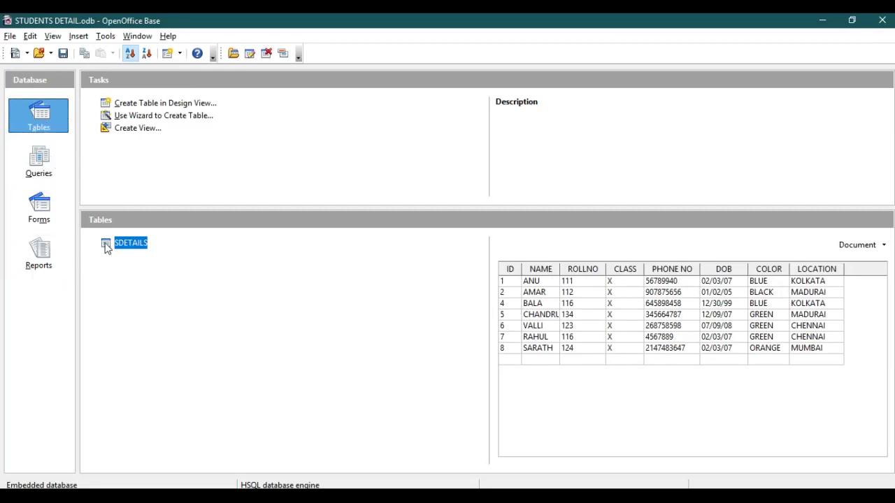
pyautogui.click(42, 162)
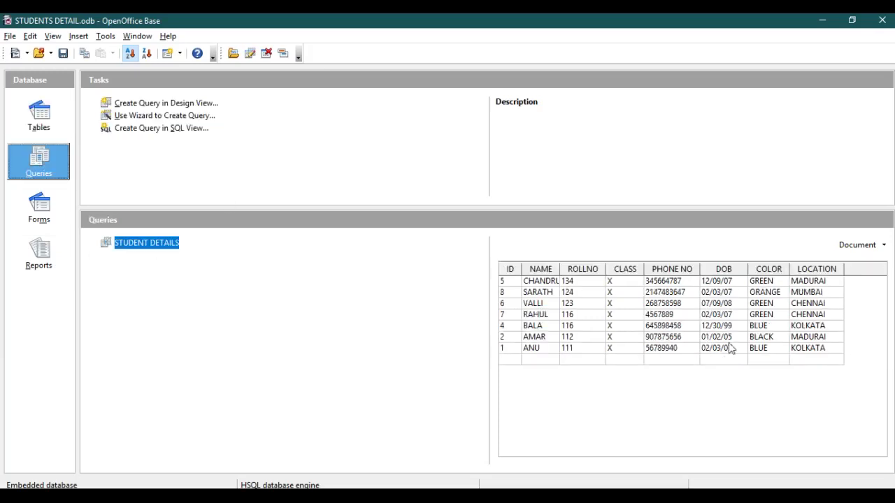
pyautogui.click(45, 212)
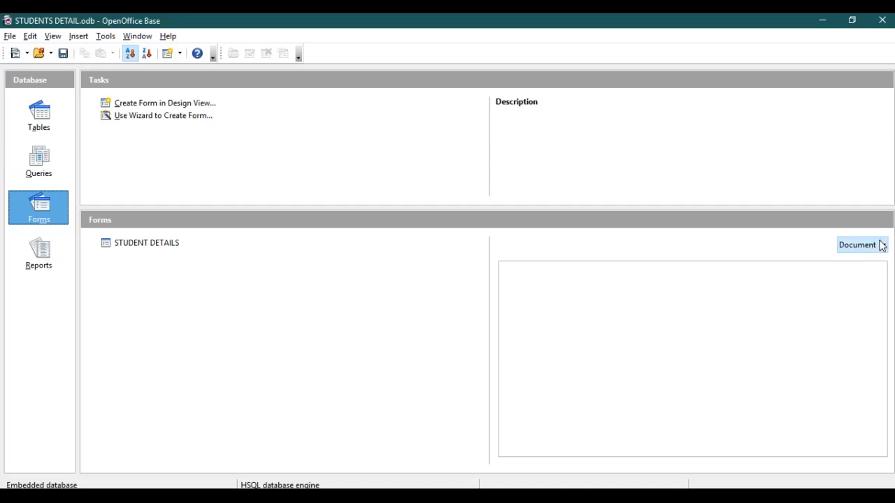
pyautogui.click(43, 254)
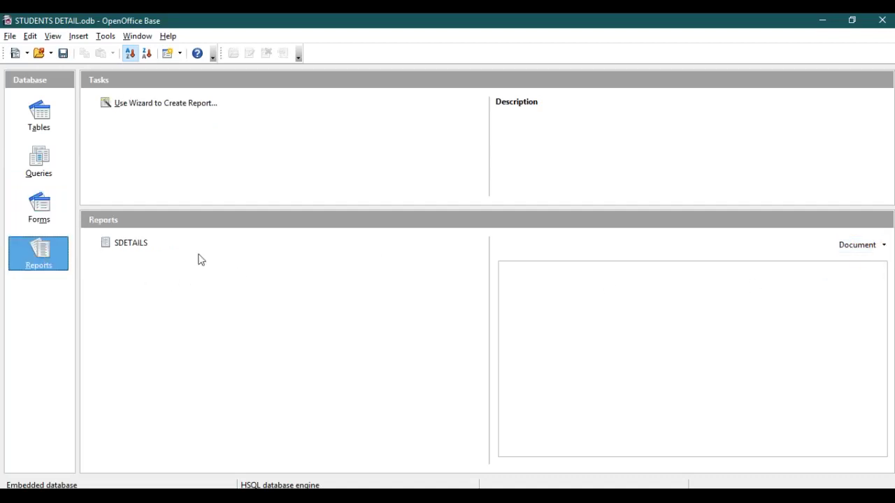